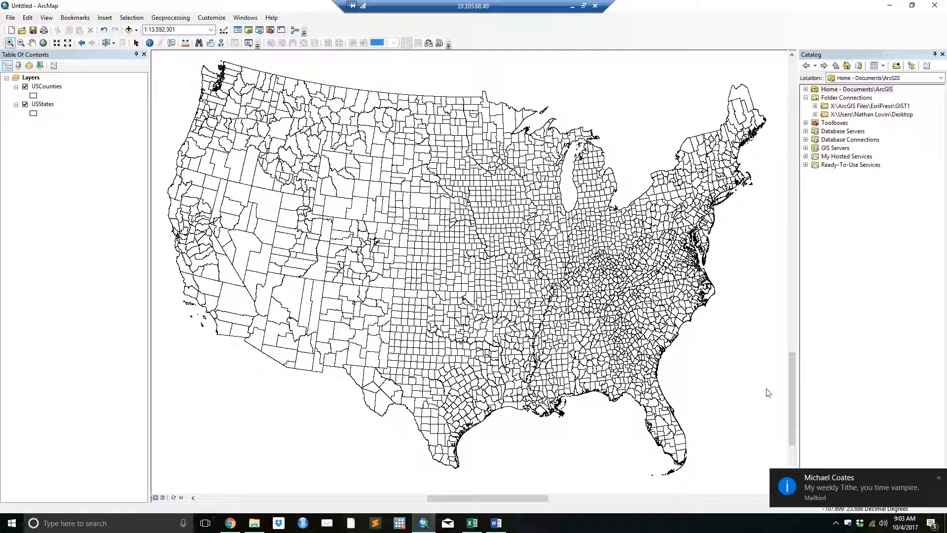
Expand the Spatial Statistics Tools toolbox within the System Toolboxes of the catalog
click(936, 474)
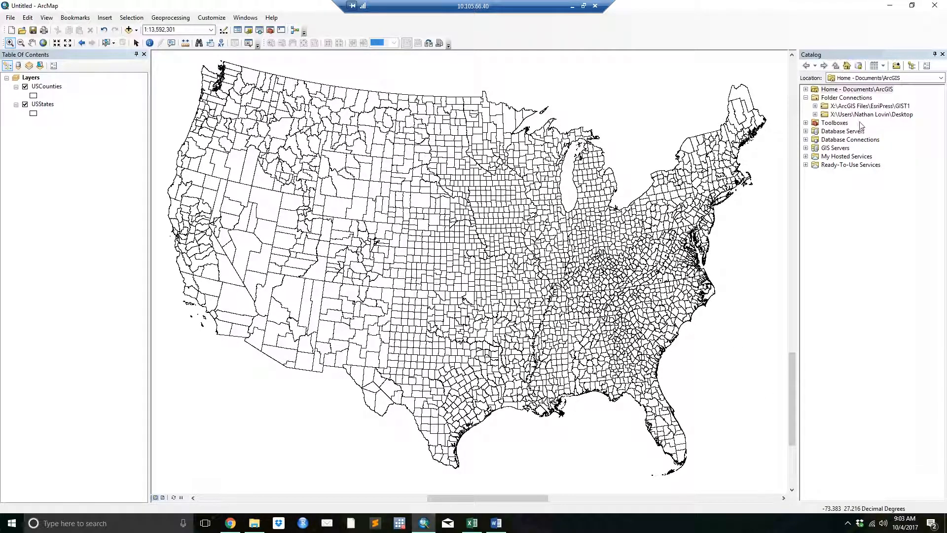
click(806, 123)
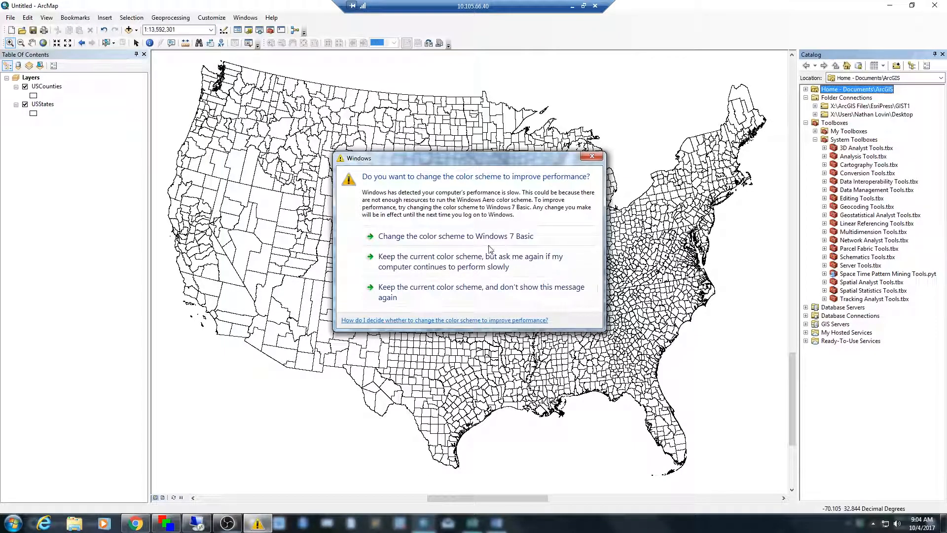
click(500, 245)
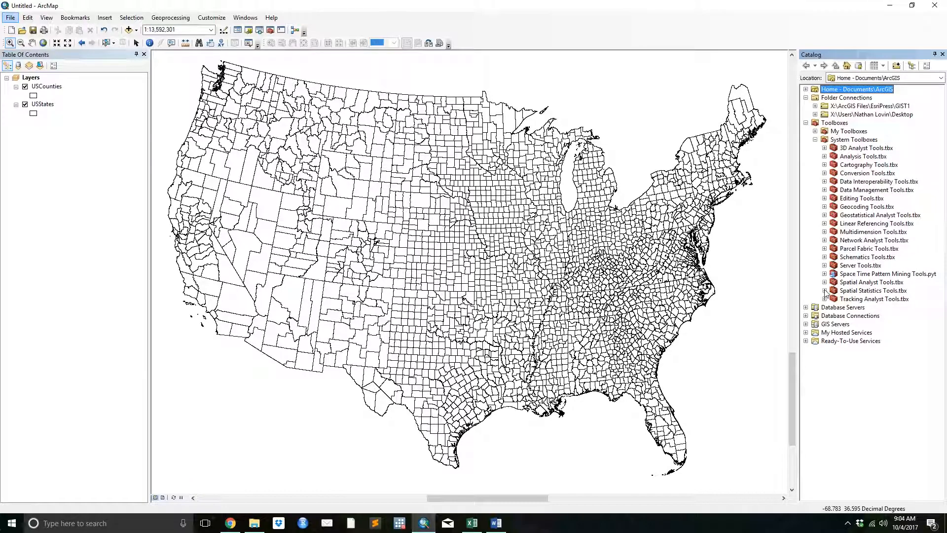
click(806, 123)
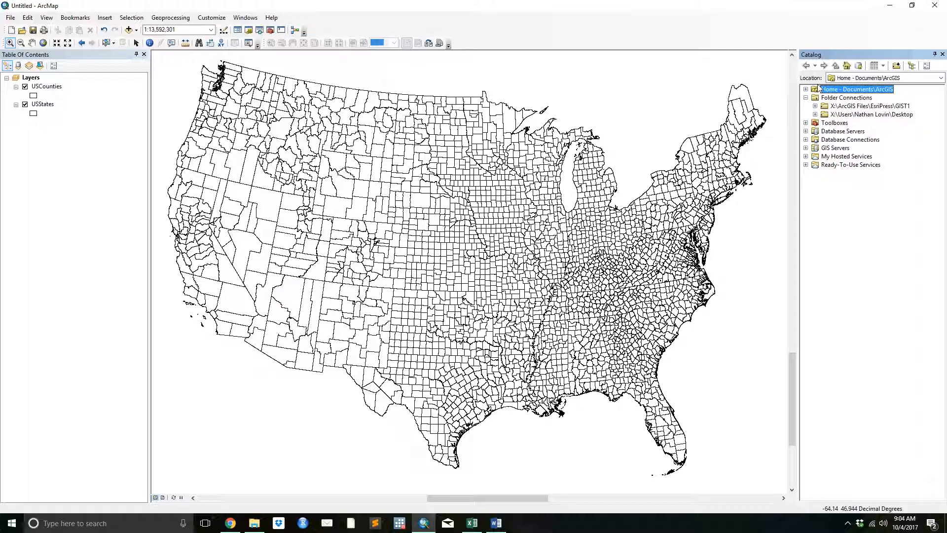
click(806, 123)
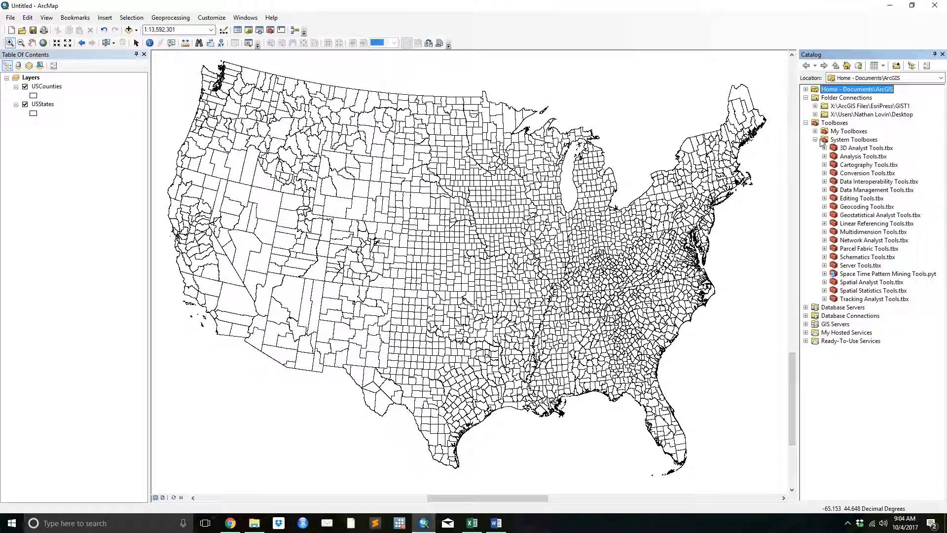
click(824, 291)
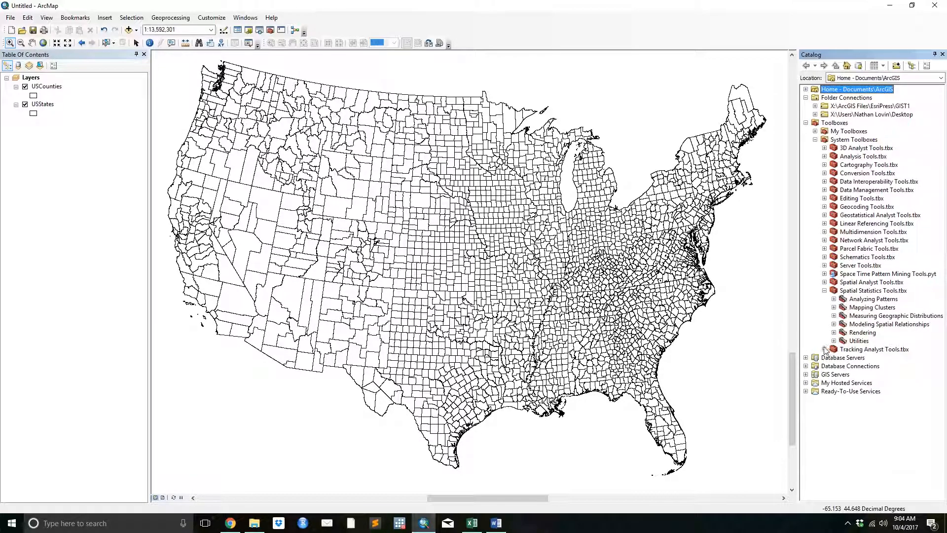
Look inside the Analyzing Patterns toolset and locate the Mean Center tool in Measuring Geographic Distributions
click(834, 299)
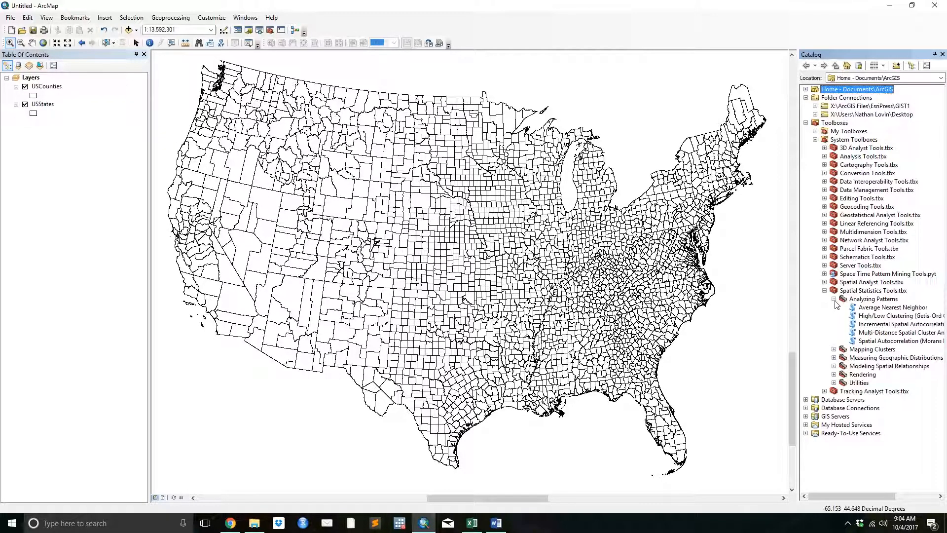
click(834, 299)
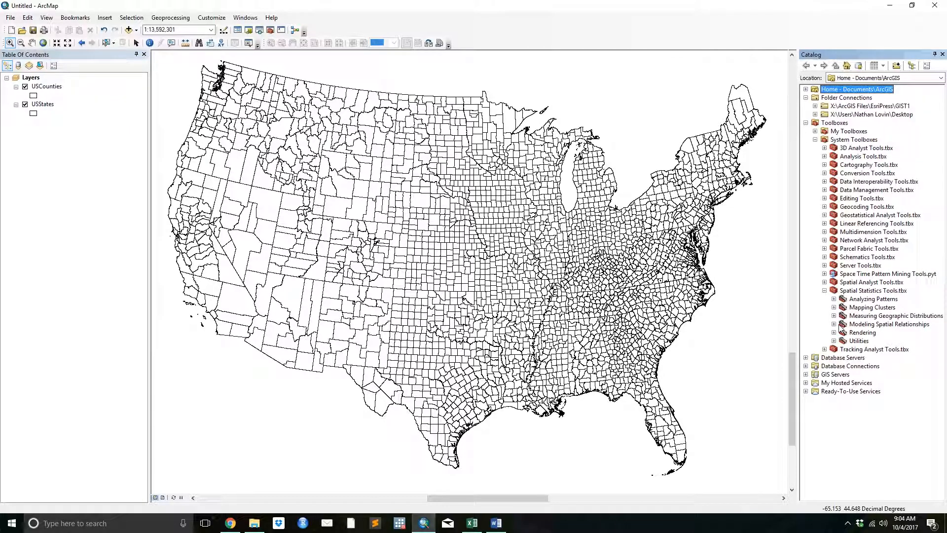
click(834, 316)
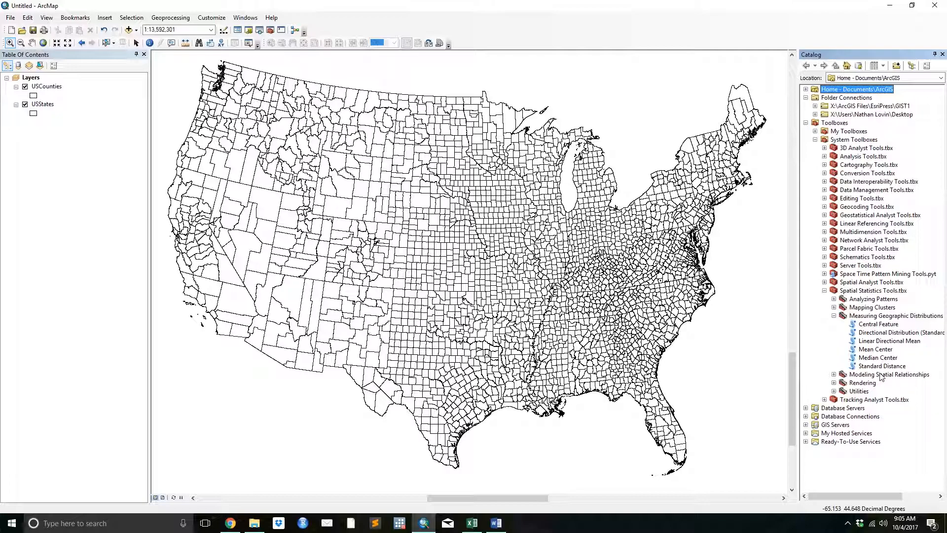
click(878, 349)
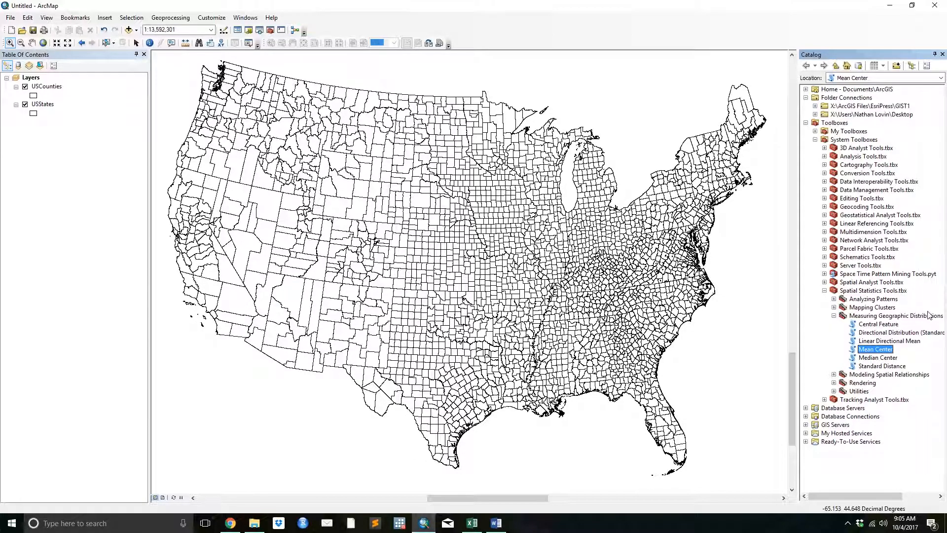
Run the Mean Center tool on USCounties with POP_2010 as the weight field
double_click(874, 349)
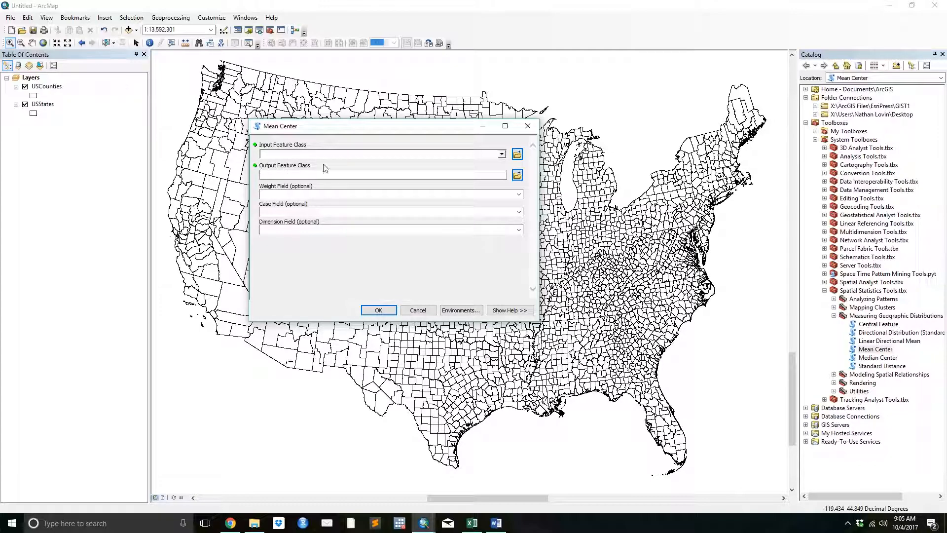
click(501, 154)
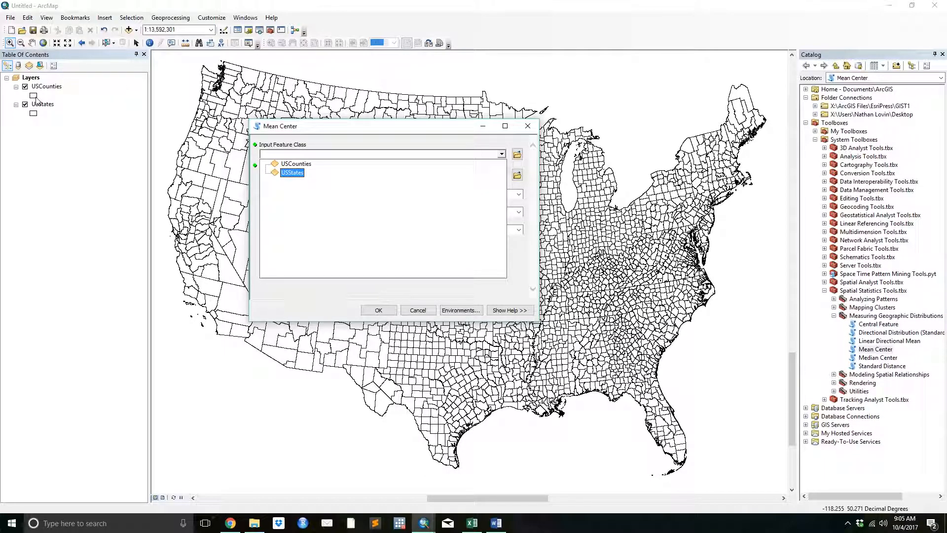
click(297, 165)
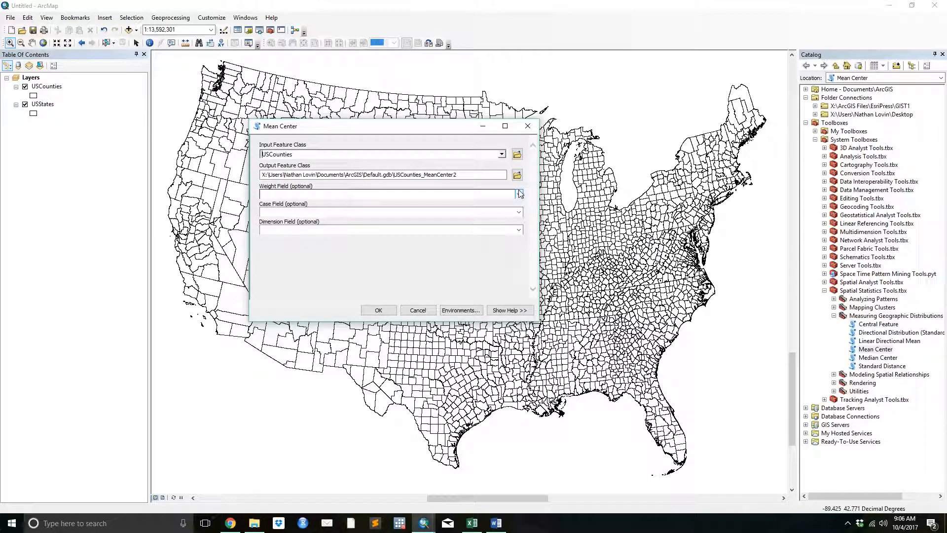
click(284, 194)
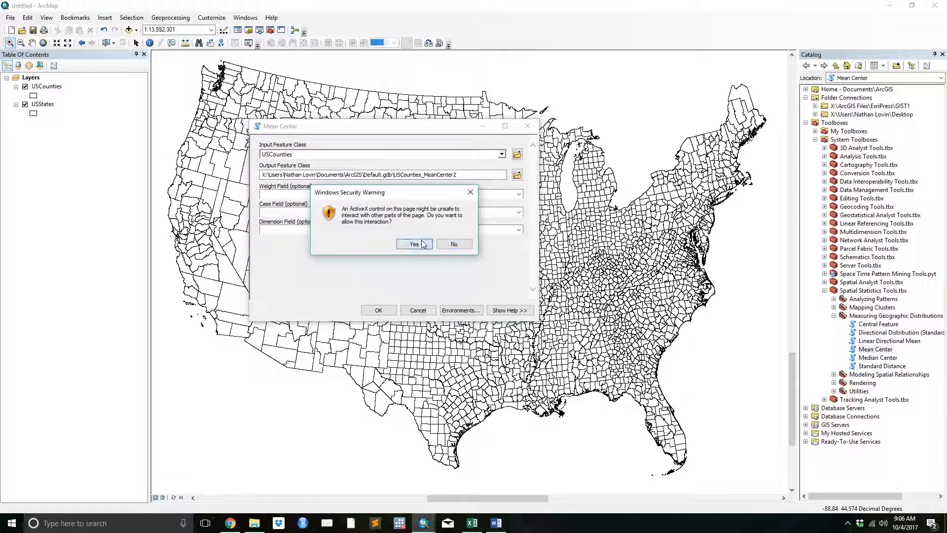
click(414, 243)
click(519, 194)
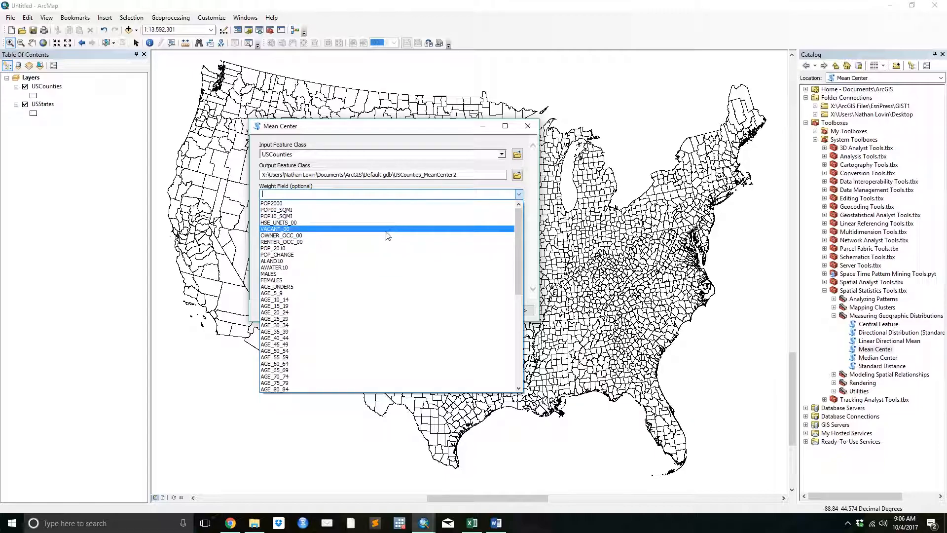
click(355, 248)
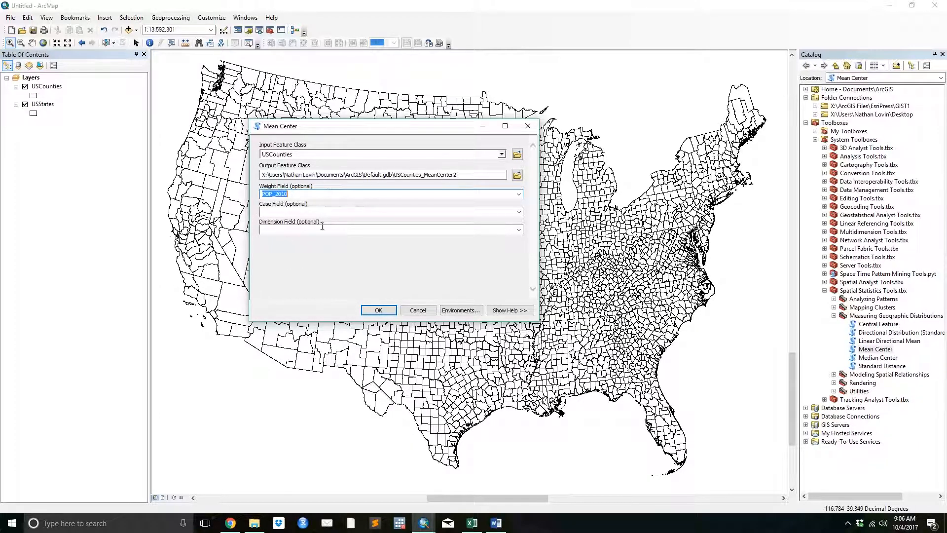
click(379, 311)
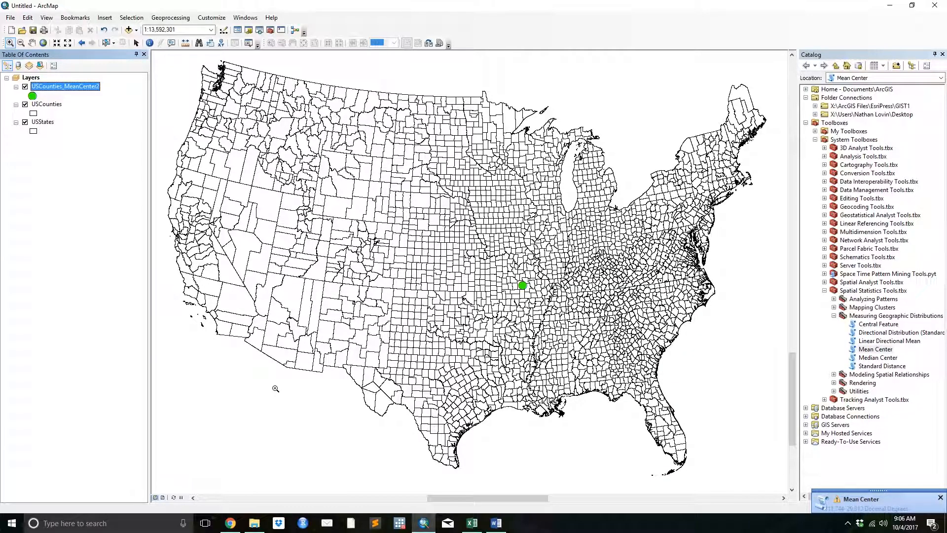
Thicken the outline of the USStates layer symbol so the state borders stand out from the counties
click(33, 130)
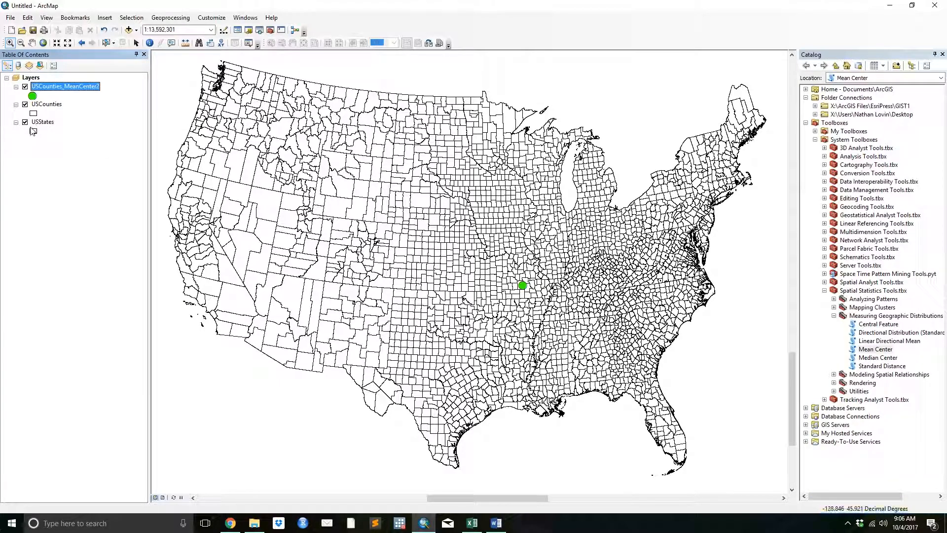
double_click(413, 163)
text(1.)
key(Return)
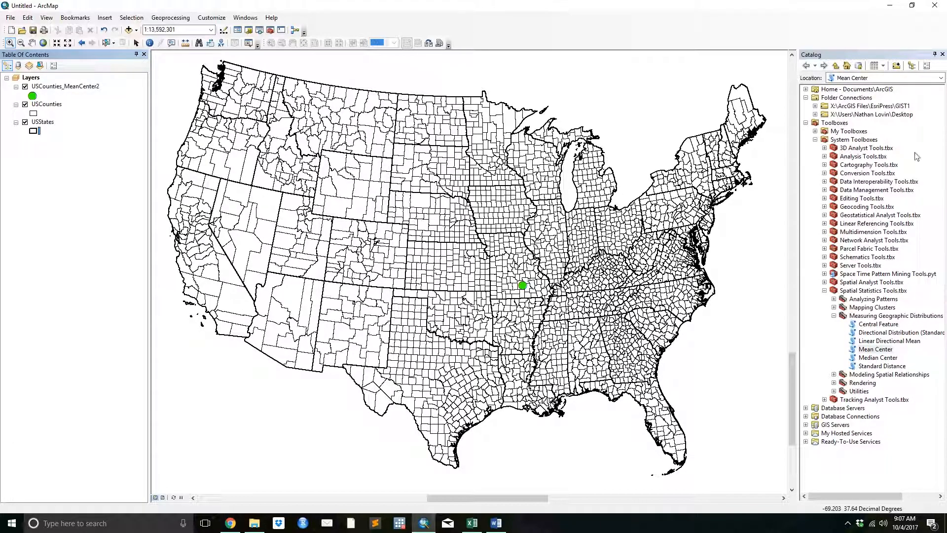
Run Mean Center on USCounties again, weighted by POP_2010 and with STATE_NAME as the case field
double_click(871, 350)
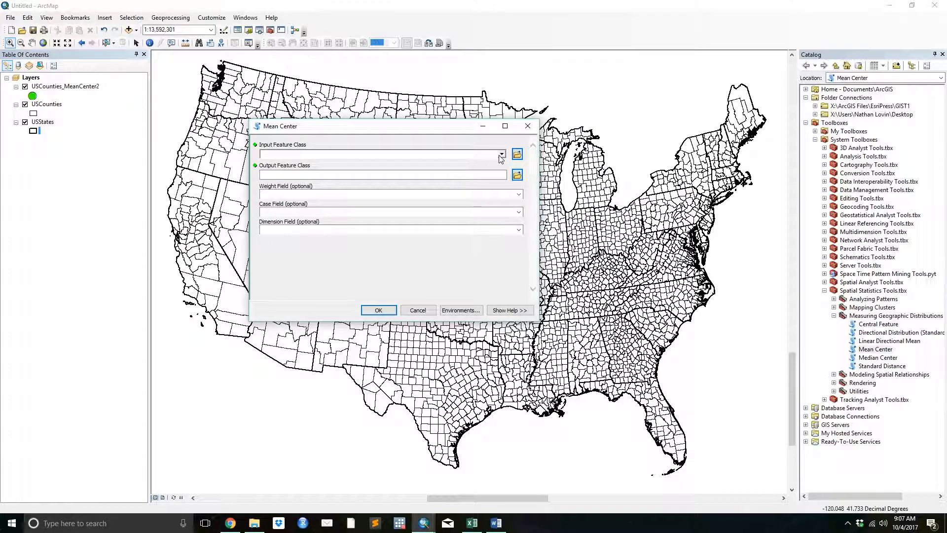
click(501, 155)
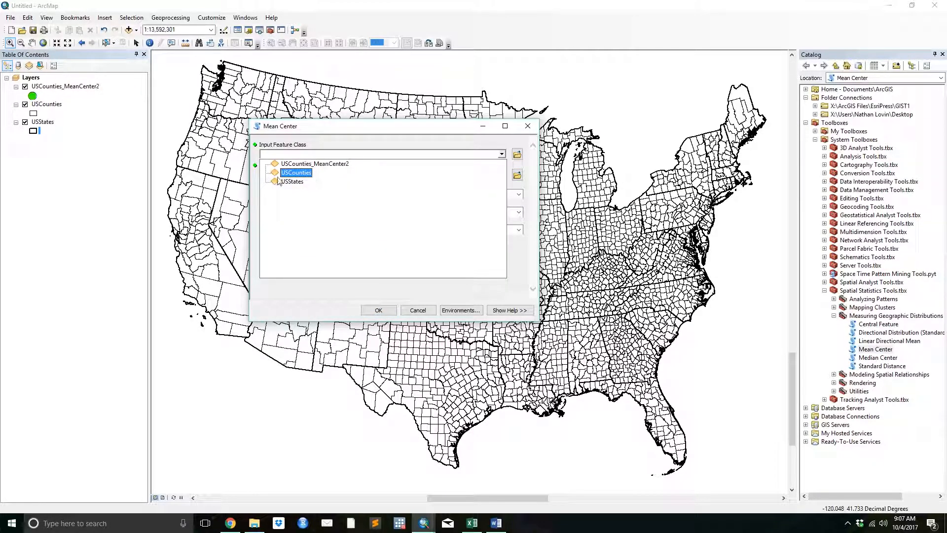
click(301, 175)
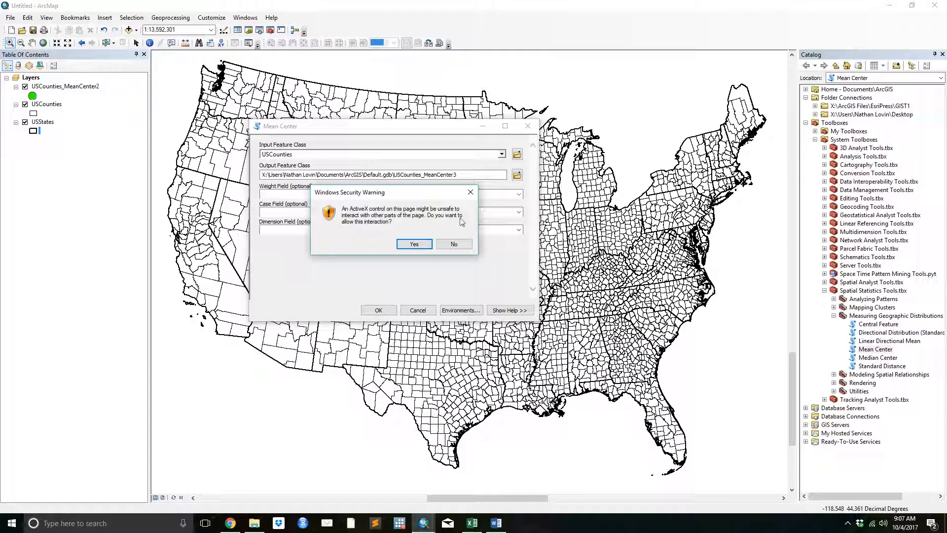
click(454, 244)
click(518, 194)
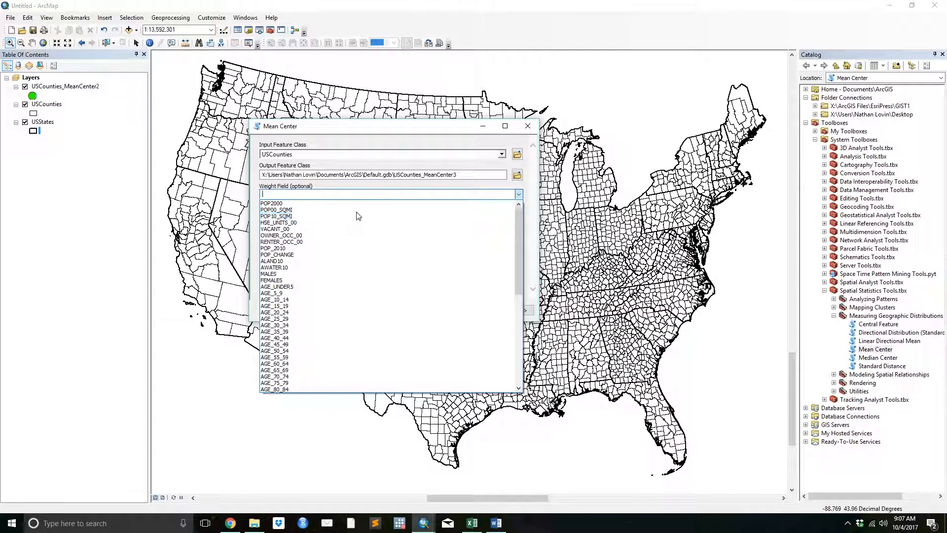
click(340, 248)
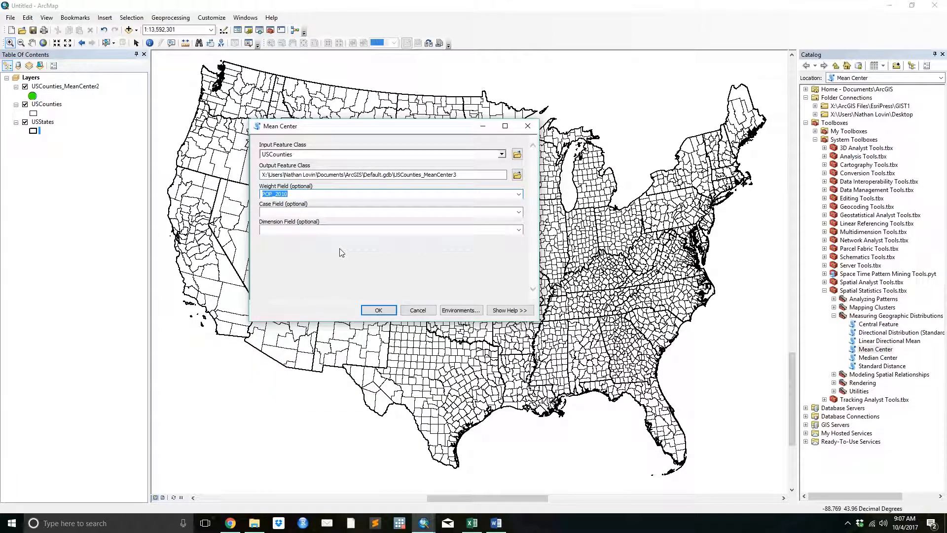
click(519, 212)
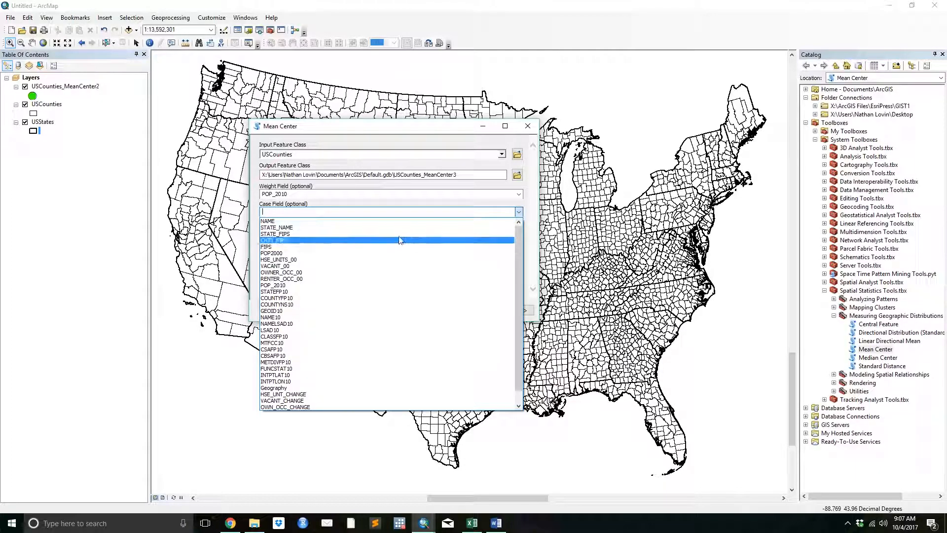
click(376, 228)
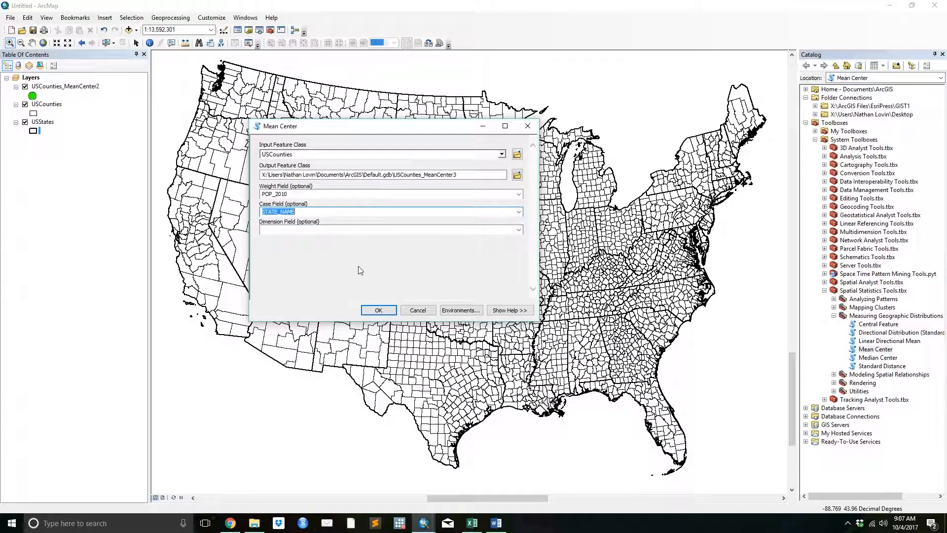
click(381, 310)
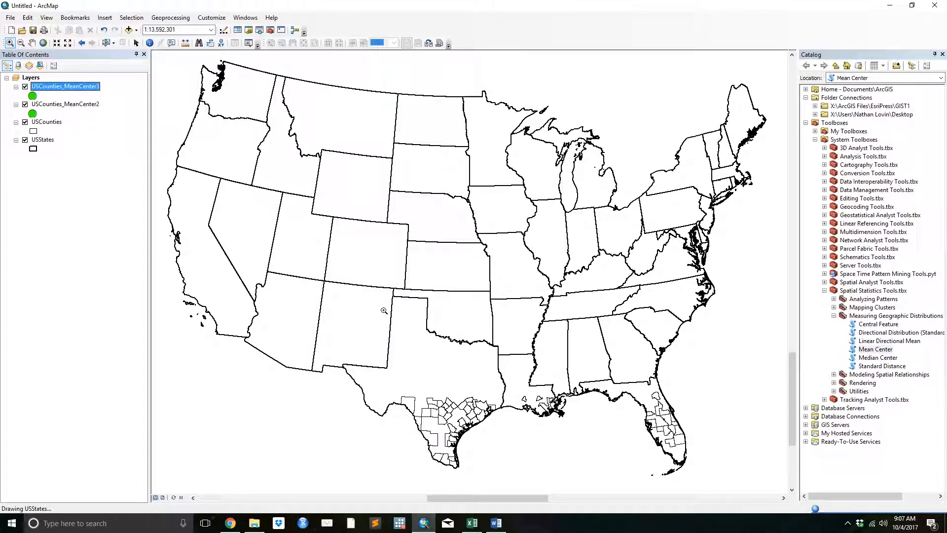
Change the point symbol color of the USCounties_MeanCenter3 layer to orange
click(32, 96)
click(400, 145)
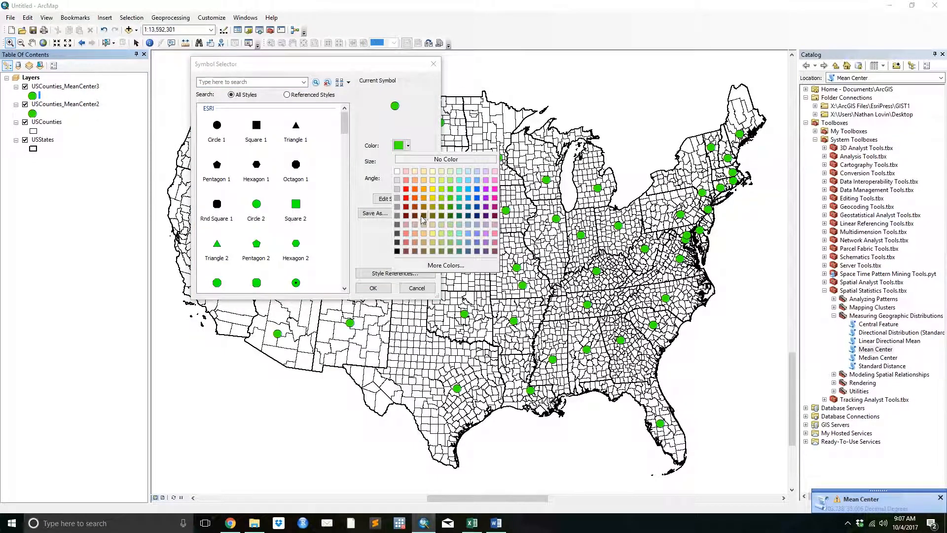
click(423, 198)
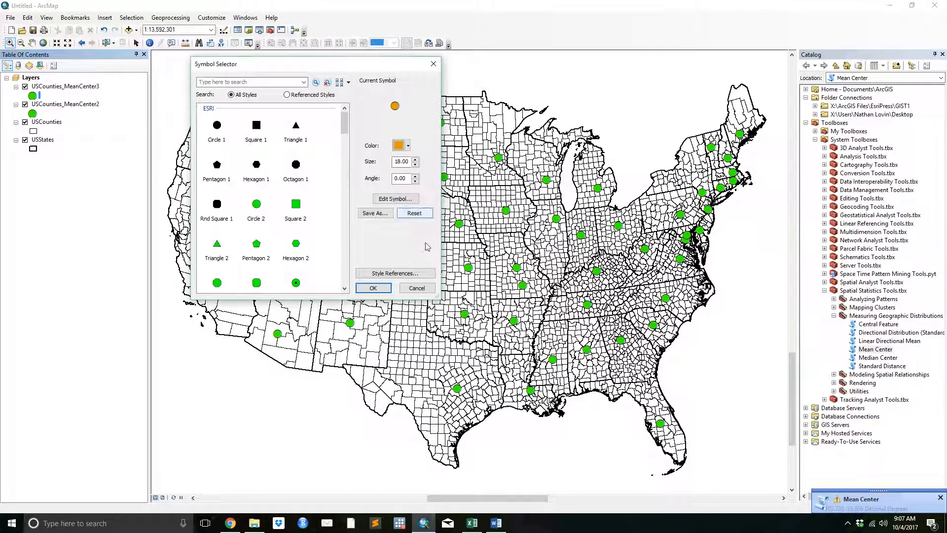
click(373, 288)
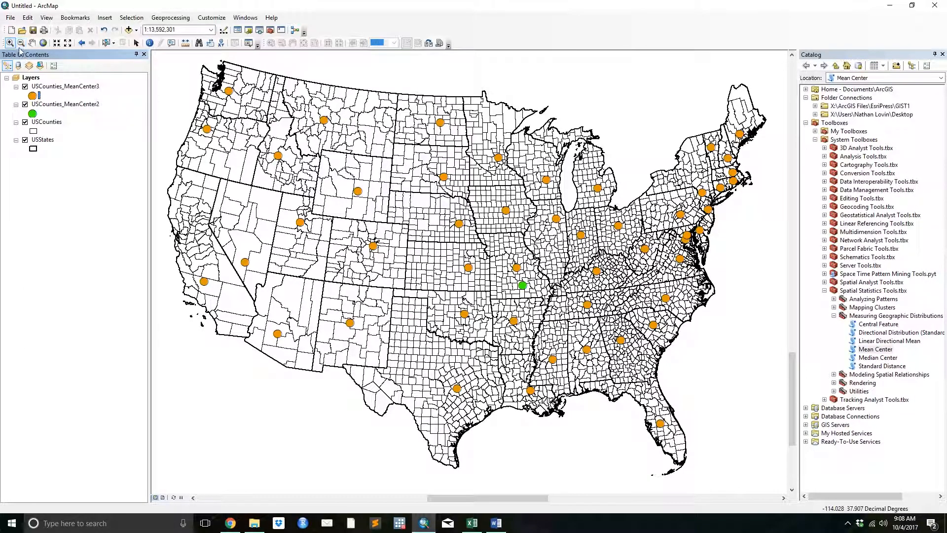
Add the USCities feature class from UnitedStates.gdb to the map
drag(646, 224, 720, 262)
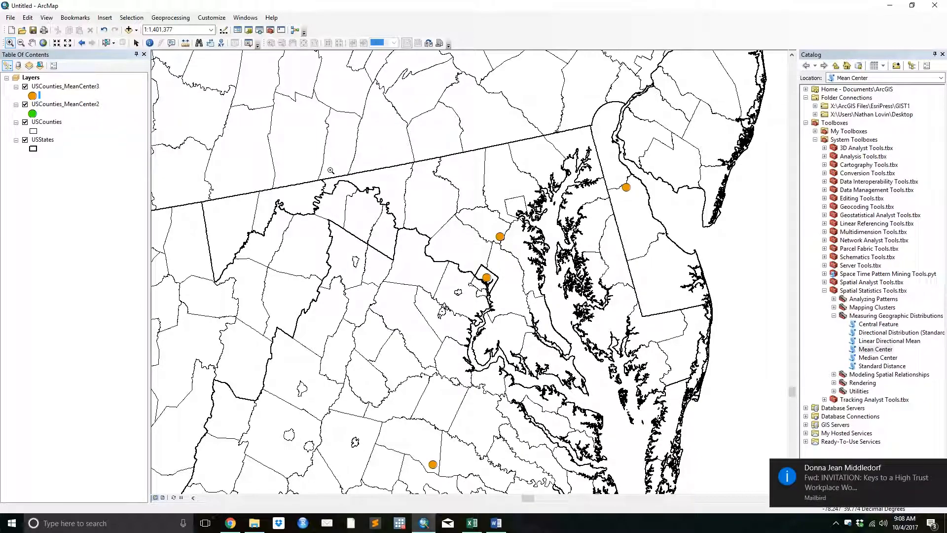
click(128, 29)
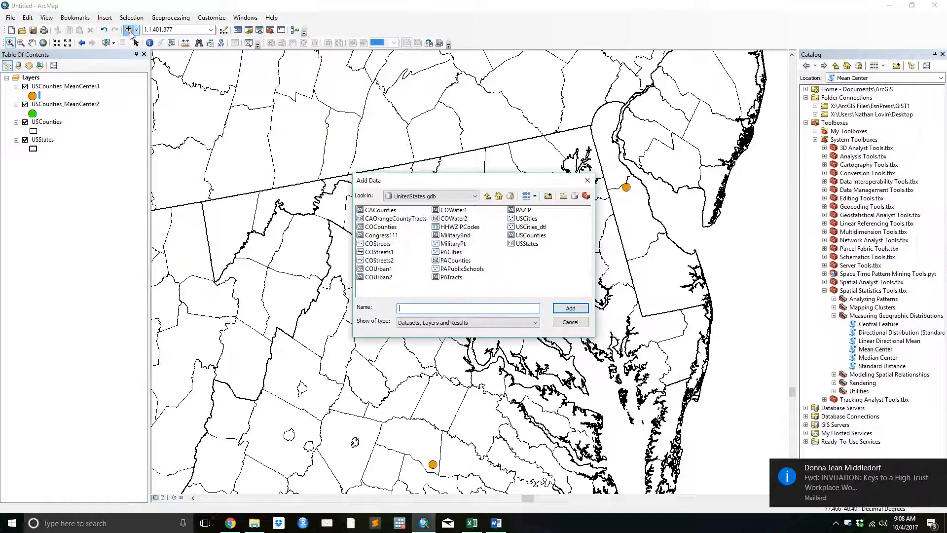
double_click(520, 219)
Limit the USCities layer with the definition query POP2007 >= 250000
right_click(43, 87)
click(67, 293)
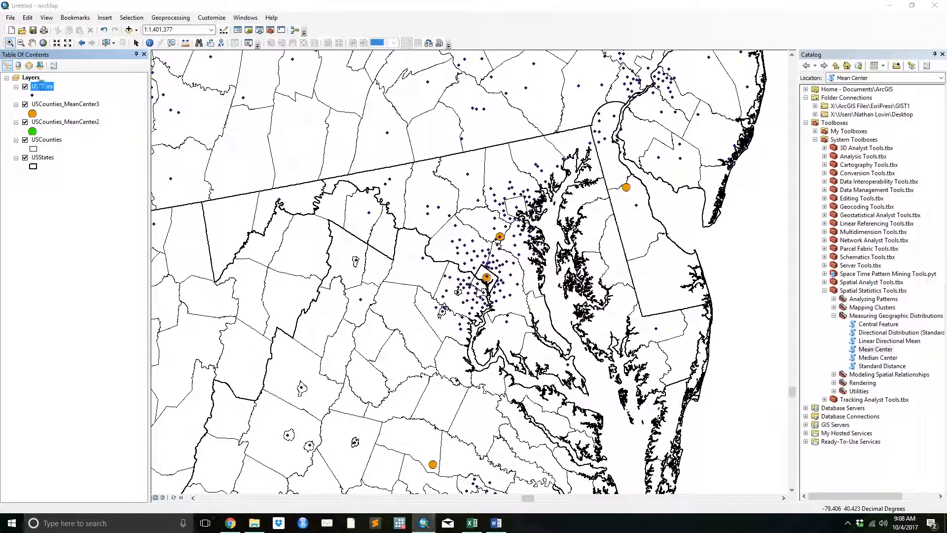
click(487, 153)
click(345, 271)
scroll(450, 180, down, 3)
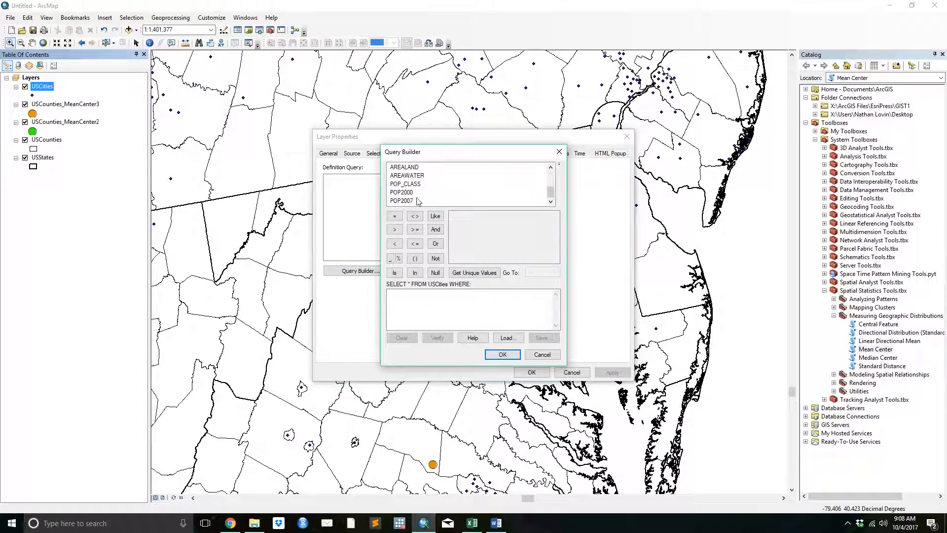
double_click(412, 199)
click(415, 229)
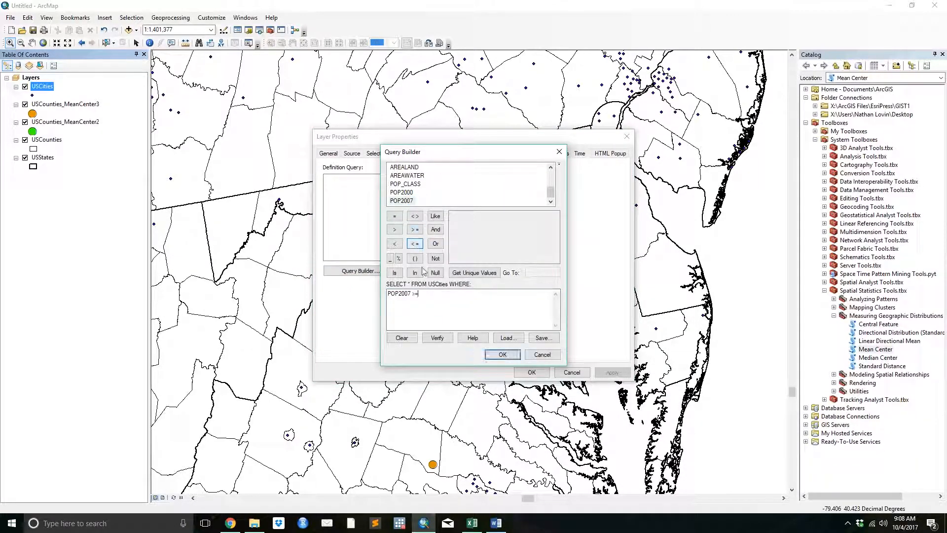
text(250000)
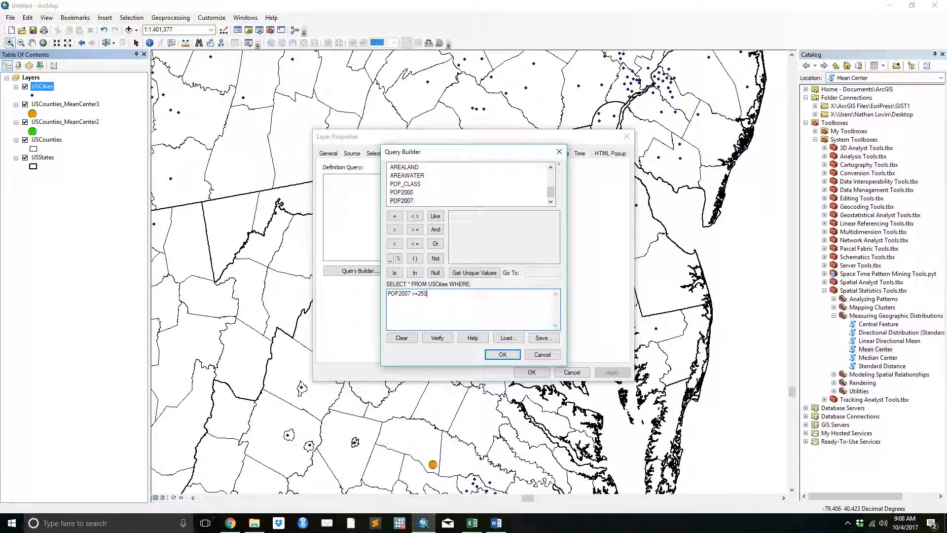
click(502, 354)
click(532, 372)
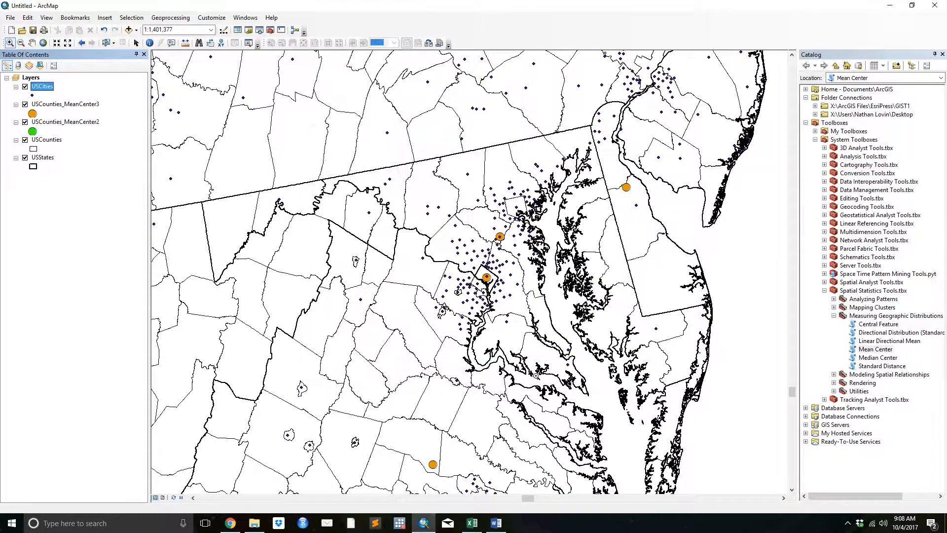
Change the USCities point symbol to red and make it larger
click(33, 94)
click(403, 144)
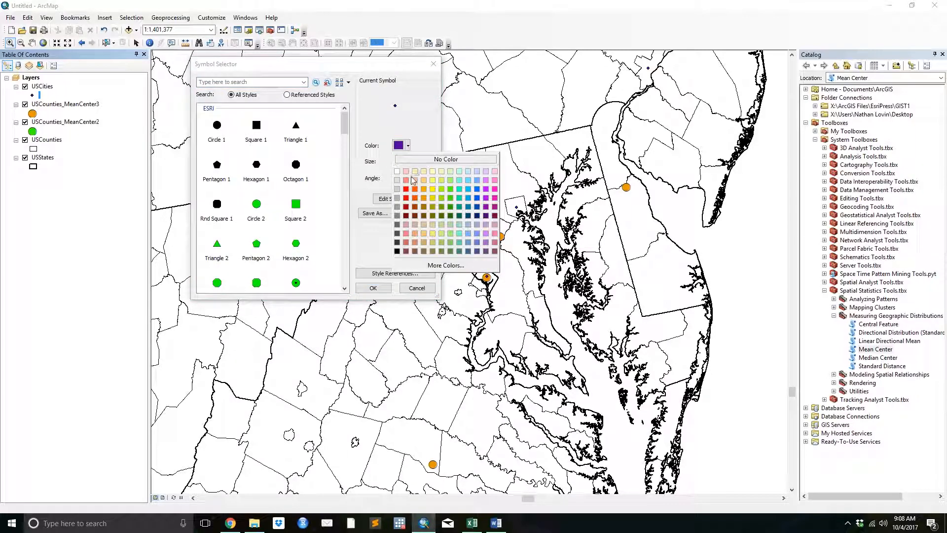
click(410, 195)
click(415, 159)
click(374, 288)
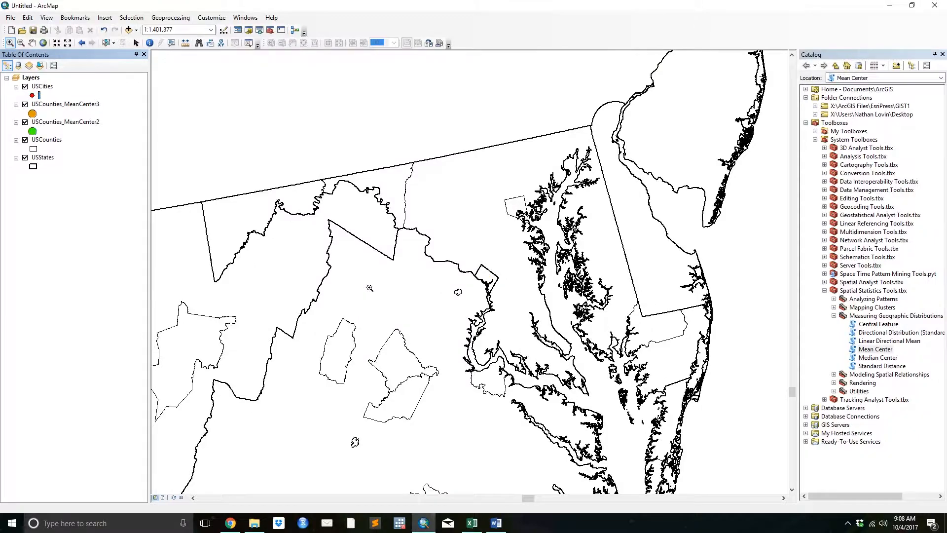
Turn on labels for the USCities layer using the NAME field
right_click(42, 86)
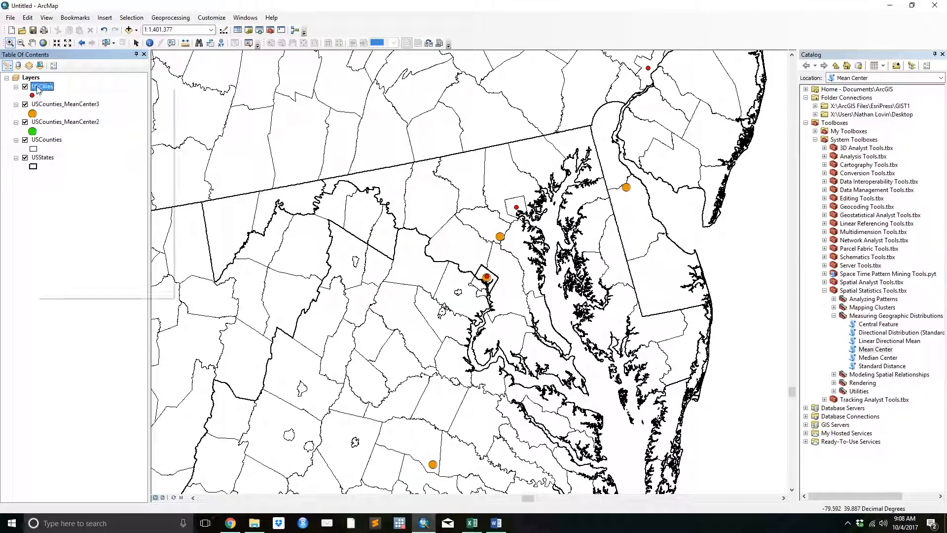
click(99, 294)
click(514, 154)
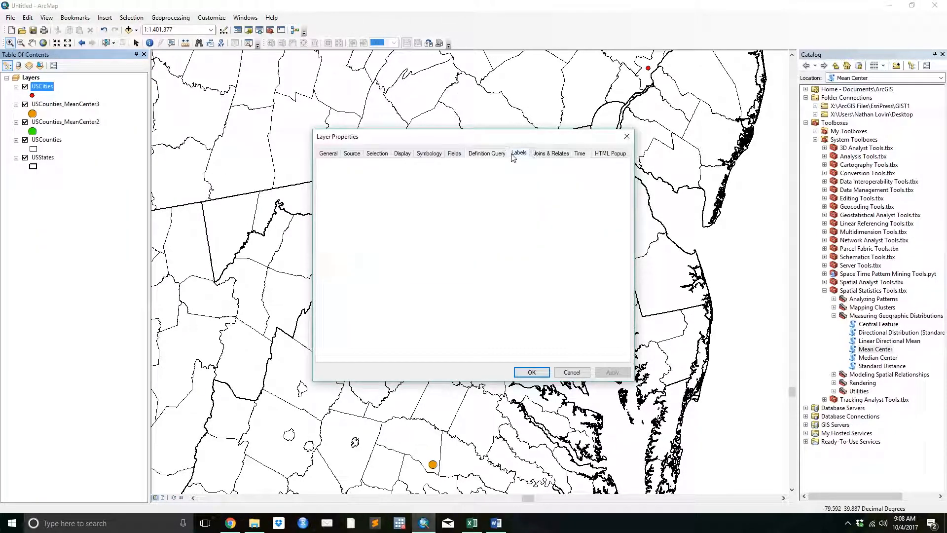
click(326, 166)
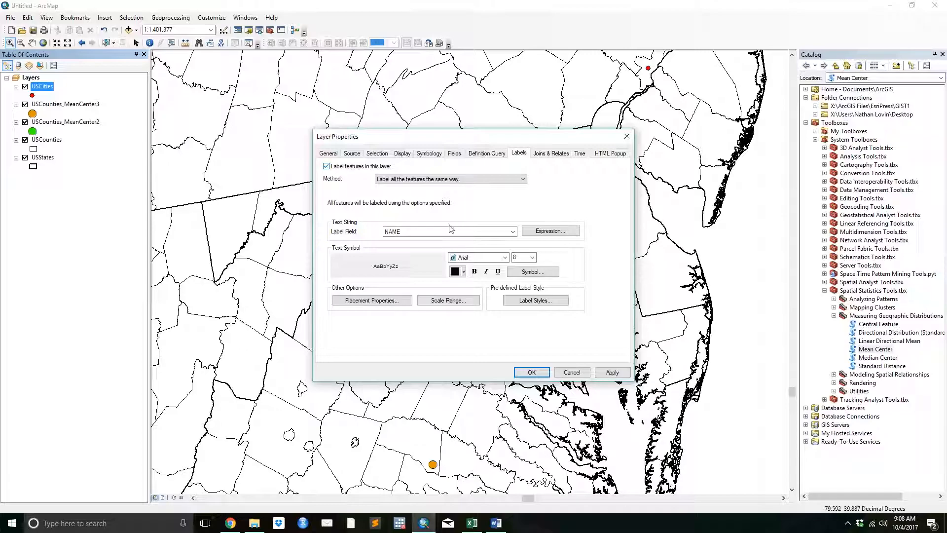
click(530, 373)
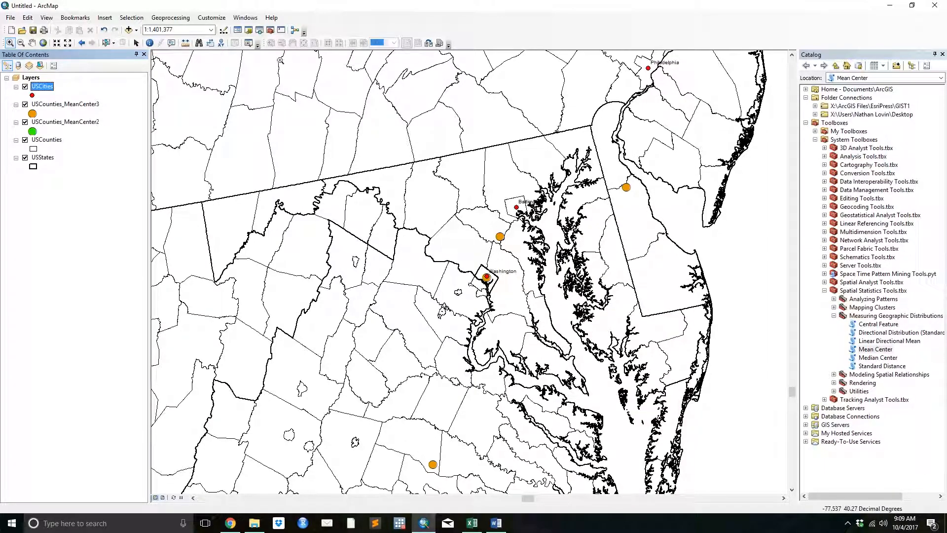
Examine the state mean centers in Virginia, West Virginia and North Carolina relative to the labeled large cities
click(31, 42)
drag(559, 459, 596, 227)
drag(392, 262, 502, 242)
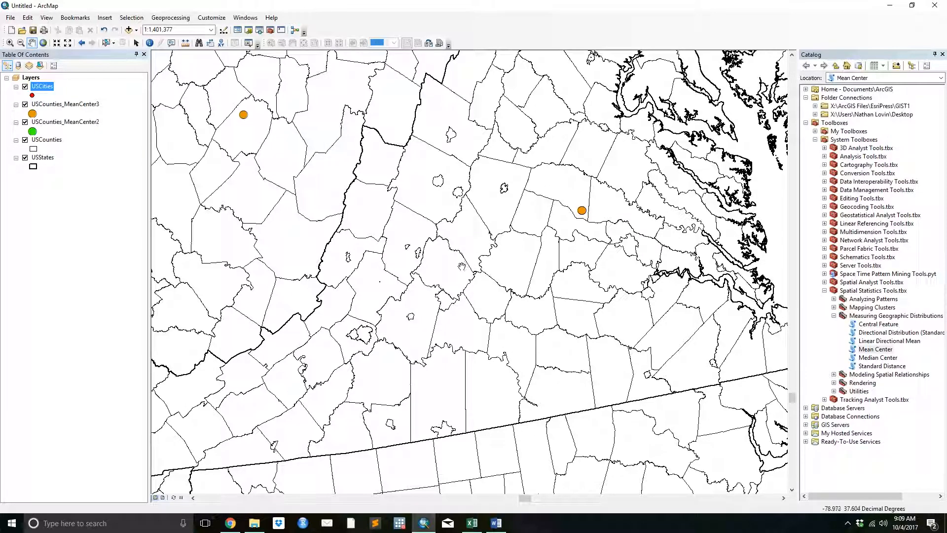
scroll(507, 233, up, 2)
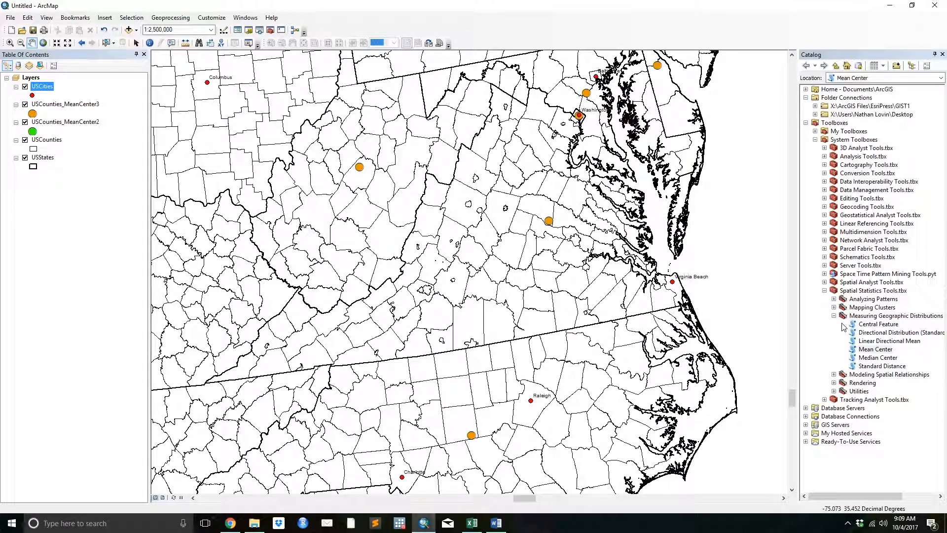
scroll(274, 323, down, 2)
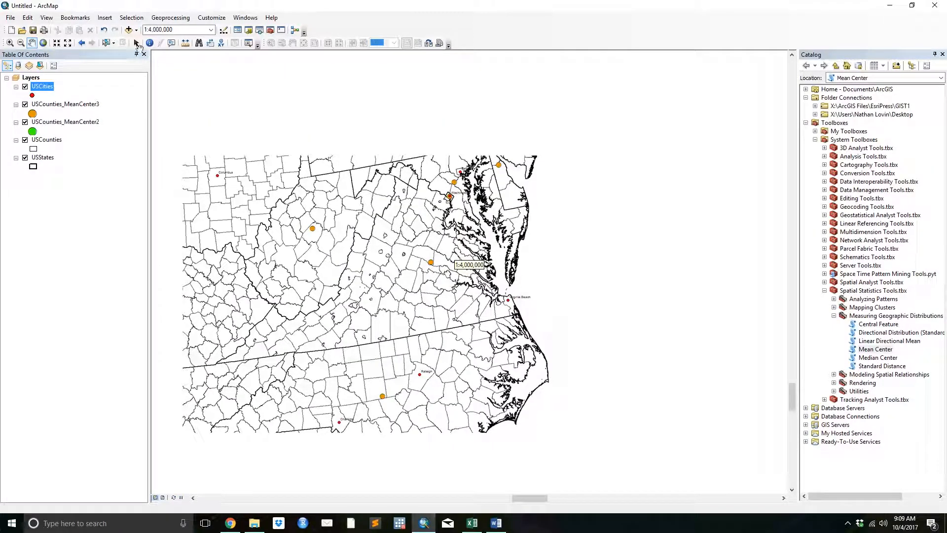
Bring the whole contiguous United States into view to compare all state mean centers with the large cities
click(20, 43)
click(655, 474)
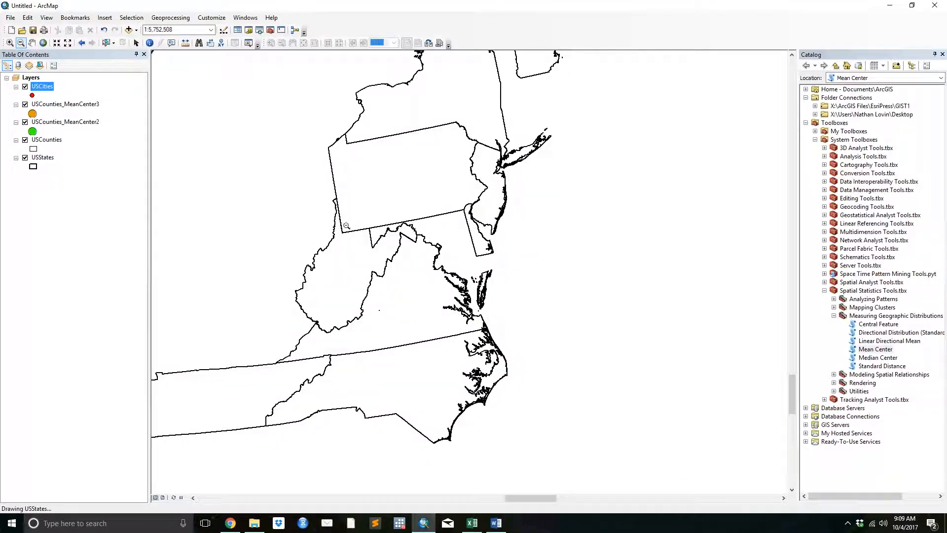
drag(238, 145, 737, 472)
drag(219, 178, 773, 442)
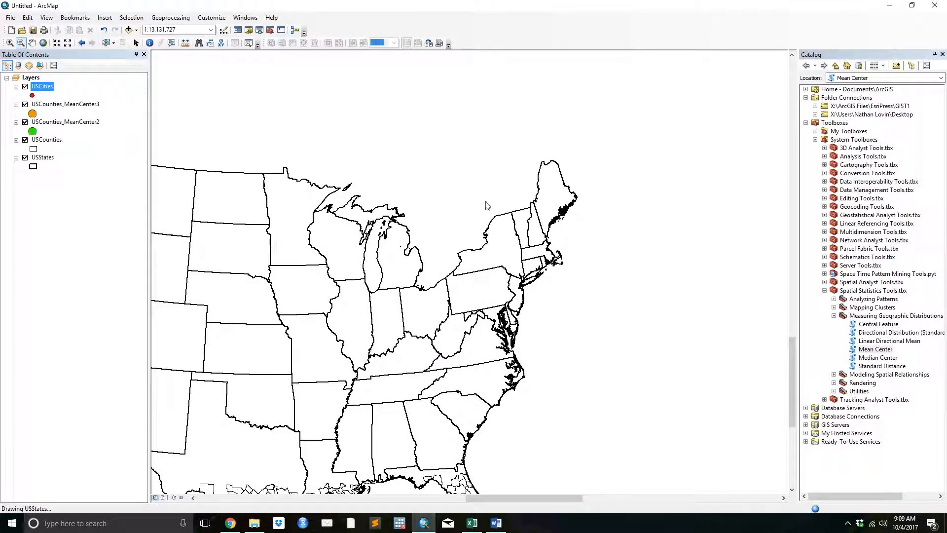
click(571, 339)
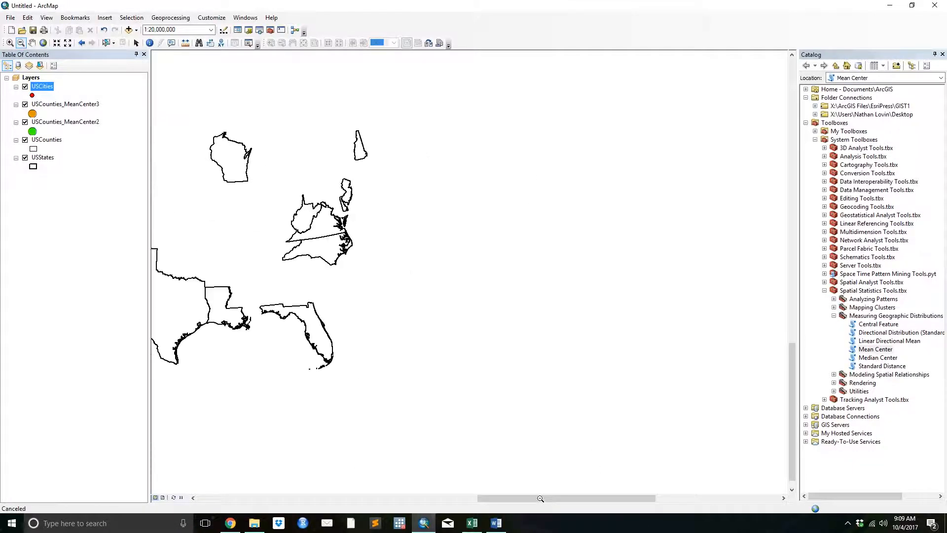
drag(540, 498, 393, 499)
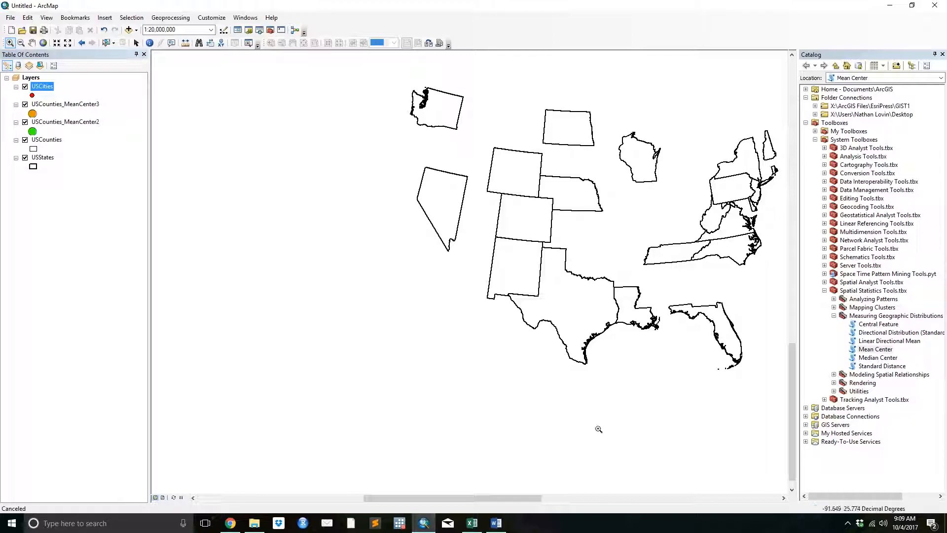
drag(469, 498, 482, 498)
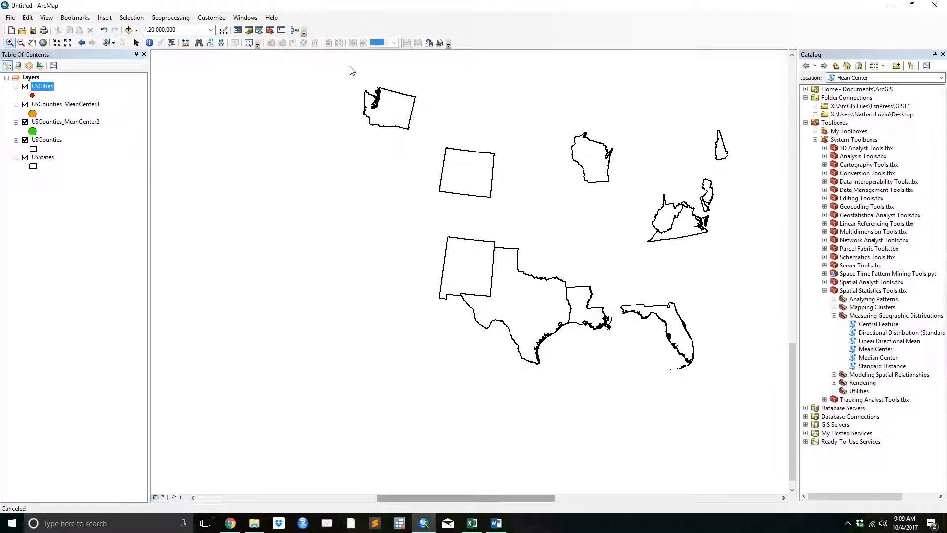
click(181, 497)
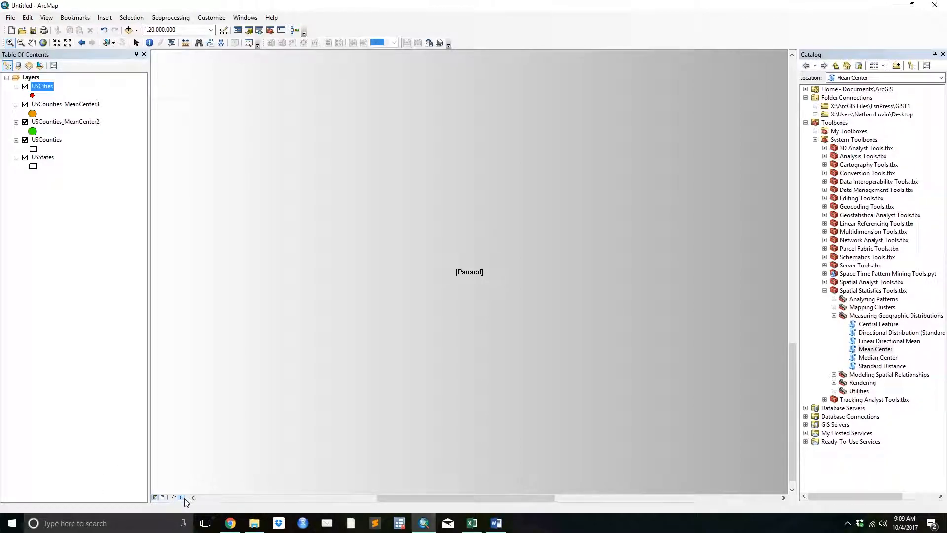
click(181, 498)
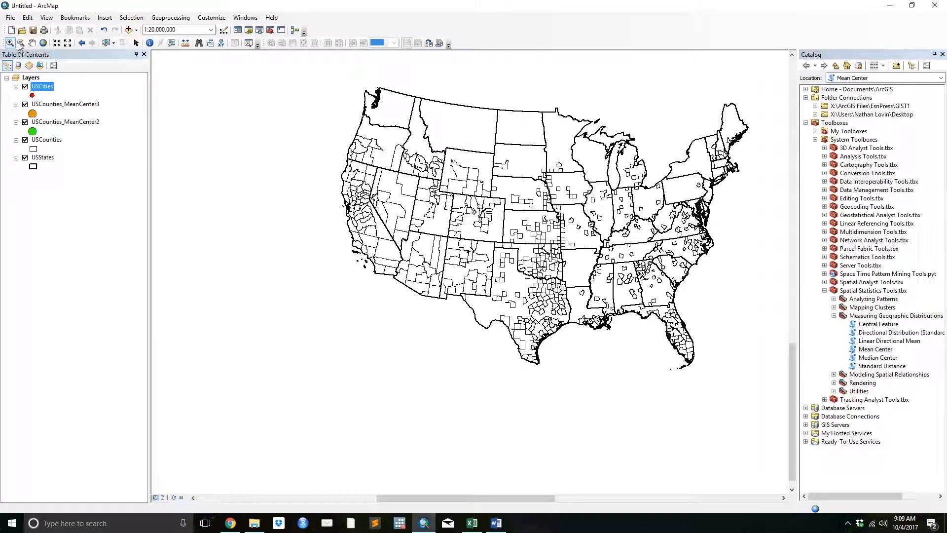
drag(324, 68, 784, 408)
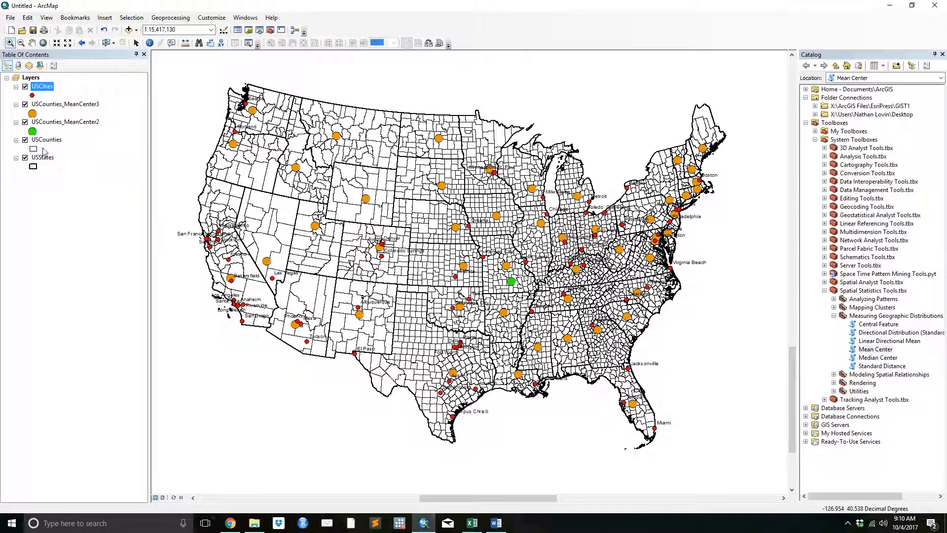
Give the USCities label text a yellow halo mask so the city names stand out from the county lines
right_click(43, 85)
click(74, 285)
click(539, 275)
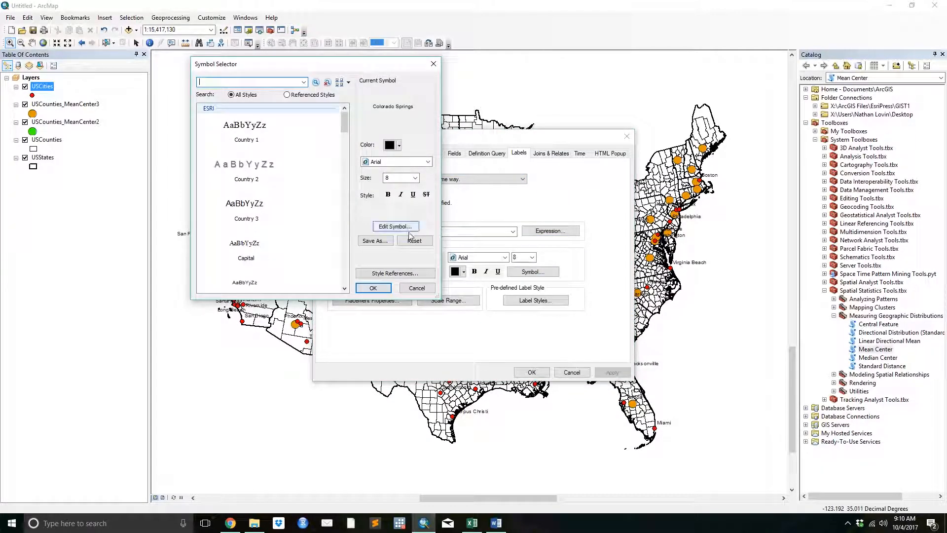
click(396, 227)
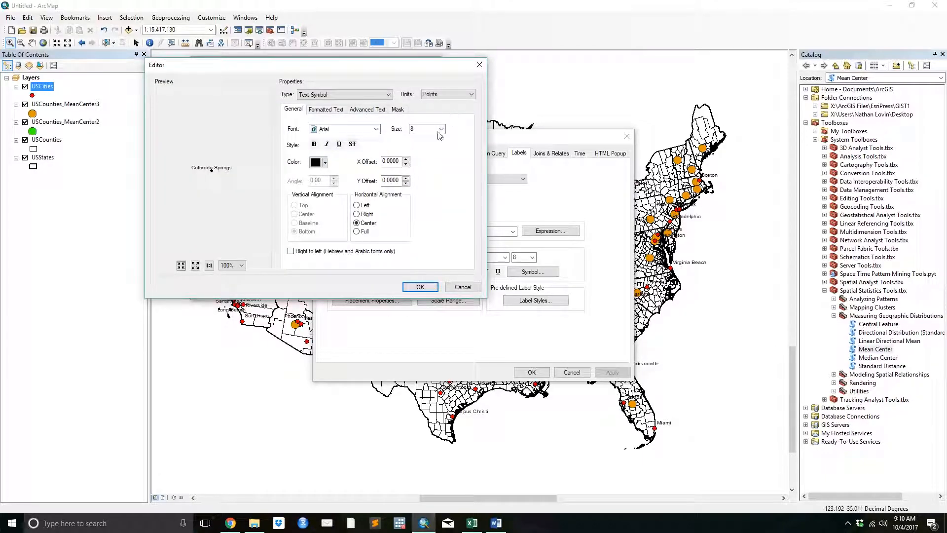
click(397, 109)
click(294, 152)
click(380, 174)
click(417, 284)
click(420, 287)
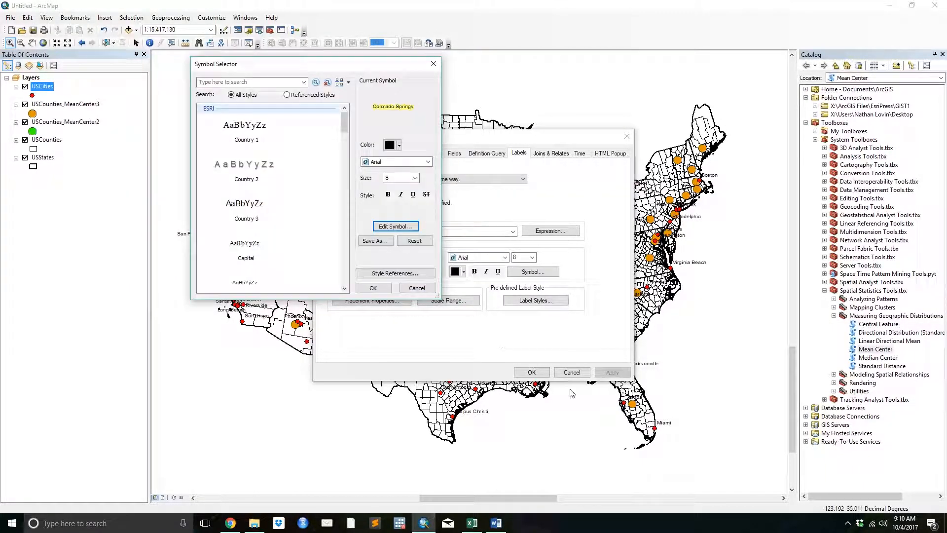
click(362, 287)
click(531, 374)
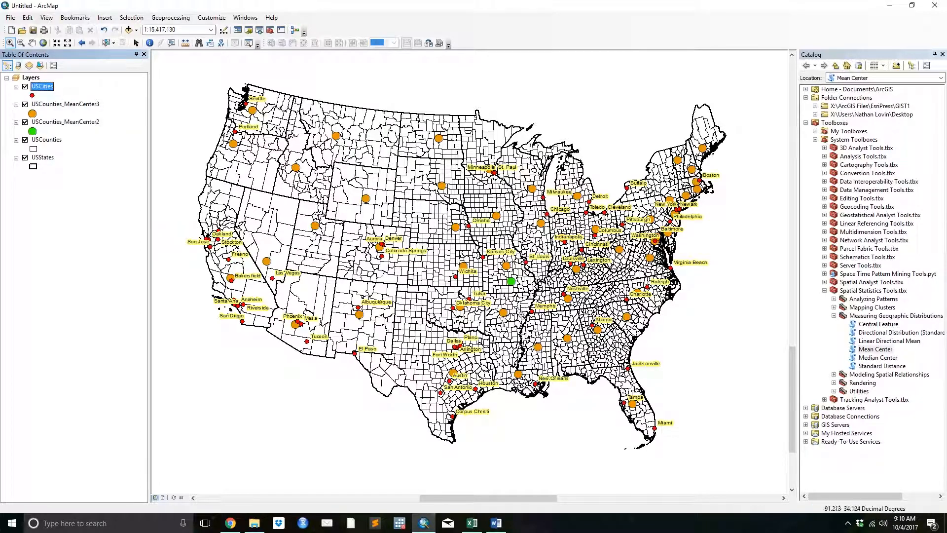
Run Median Center on USCounties with POP_2010 as the weight field and no case field
double_click(871, 357)
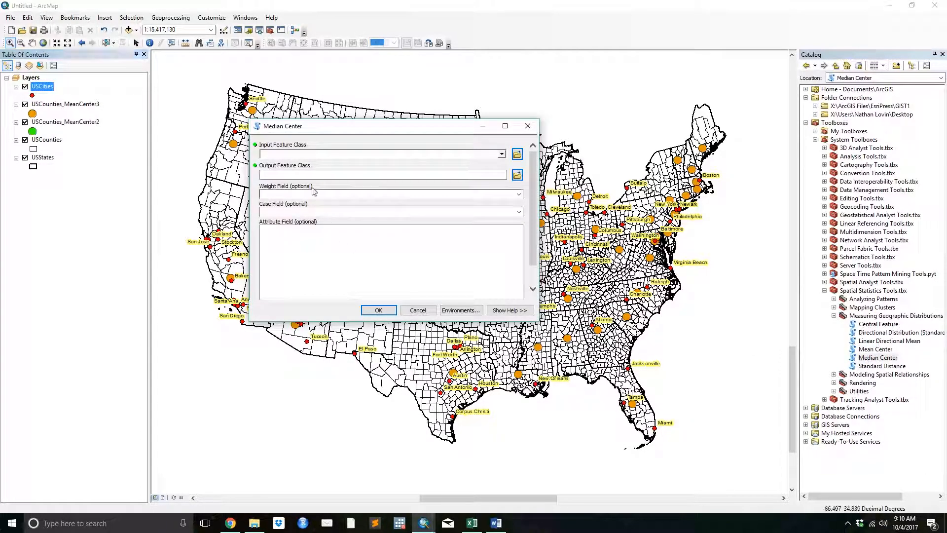
click(501, 153)
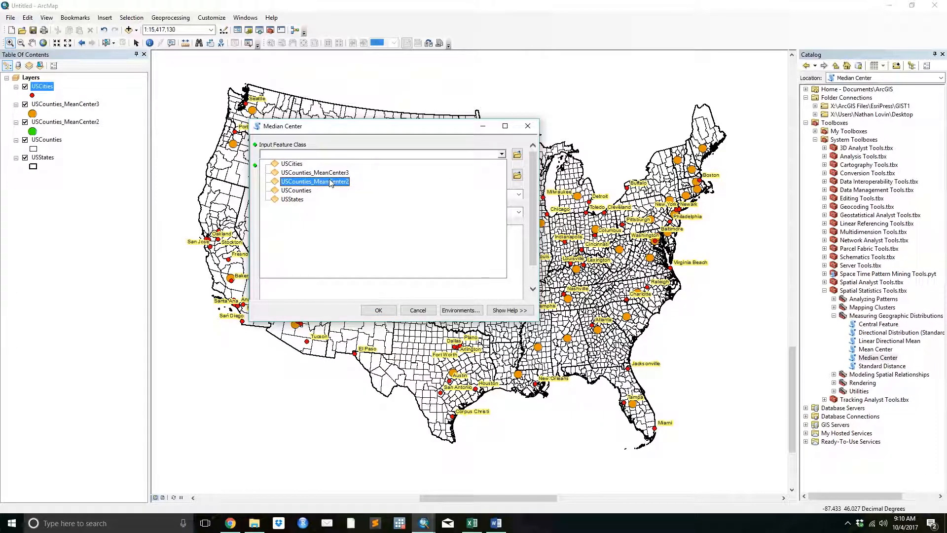
click(321, 192)
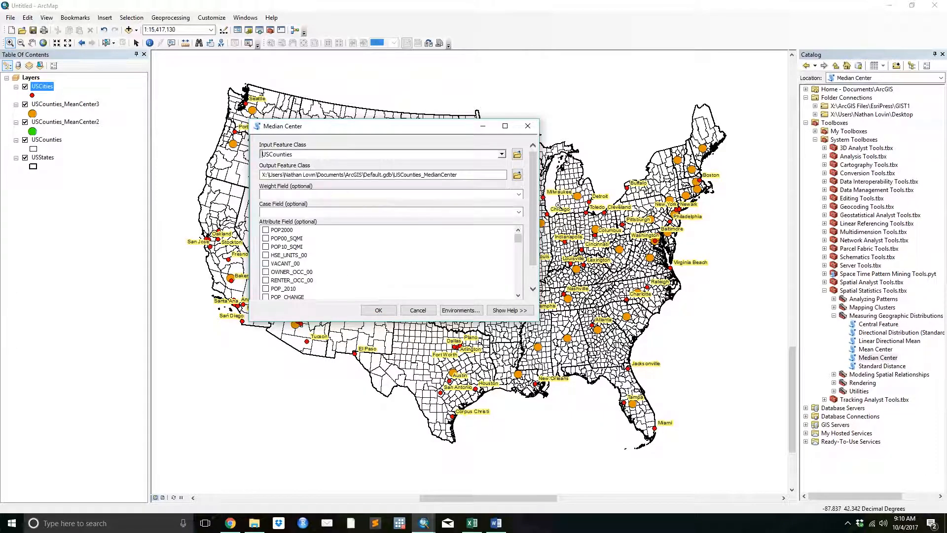
click(518, 196)
click(414, 243)
scroll(517, 232, down, 3)
scroll(517, 230, up, 1)
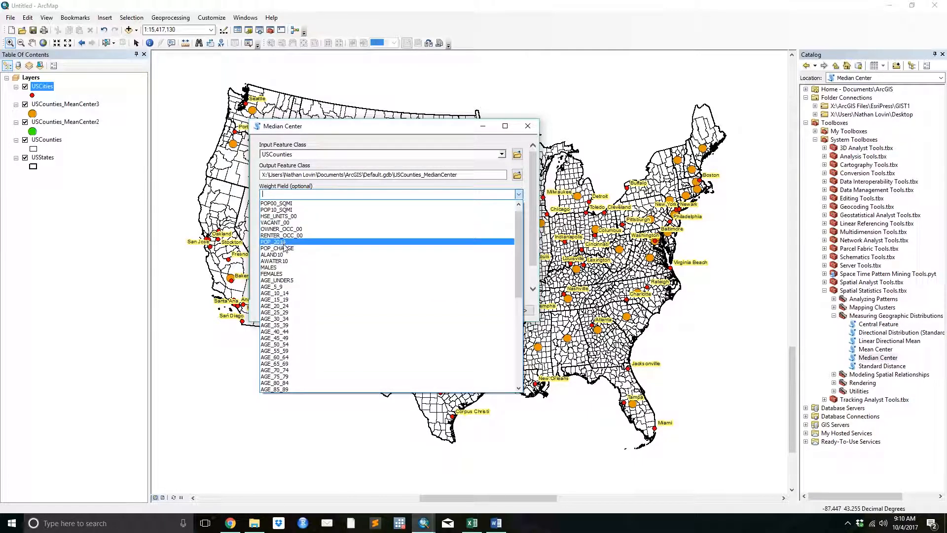
click(286, 243)
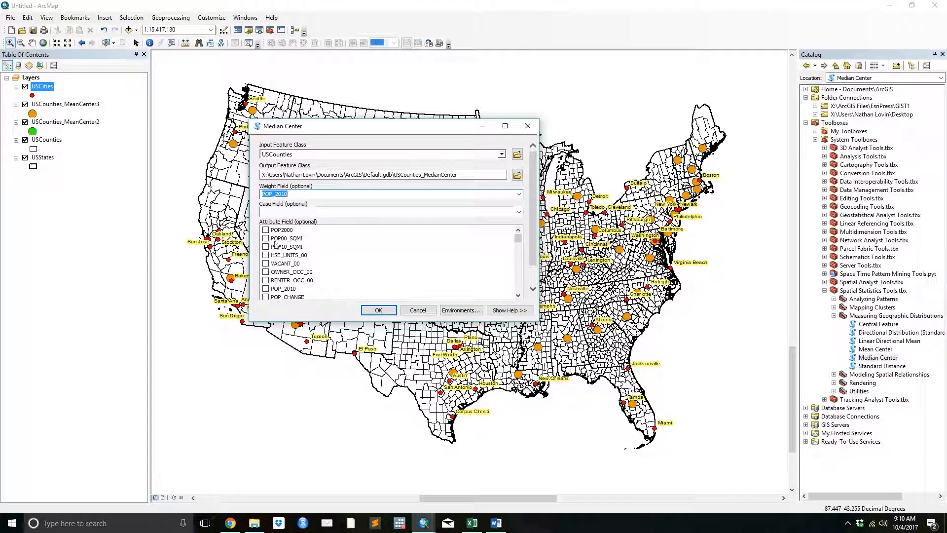
click(373, 312)
Toggle the two mean center layers, leaving USCounties_MeanCenter3 hidden and USCounties_MeanCenter2 shown alongside the median center
click(25, 122)
click(25, 104)
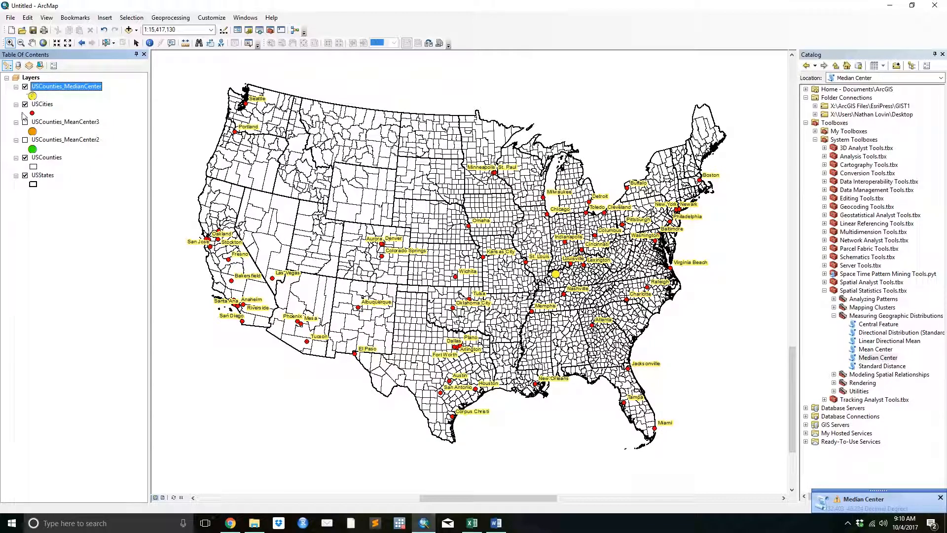
click(25, 123)
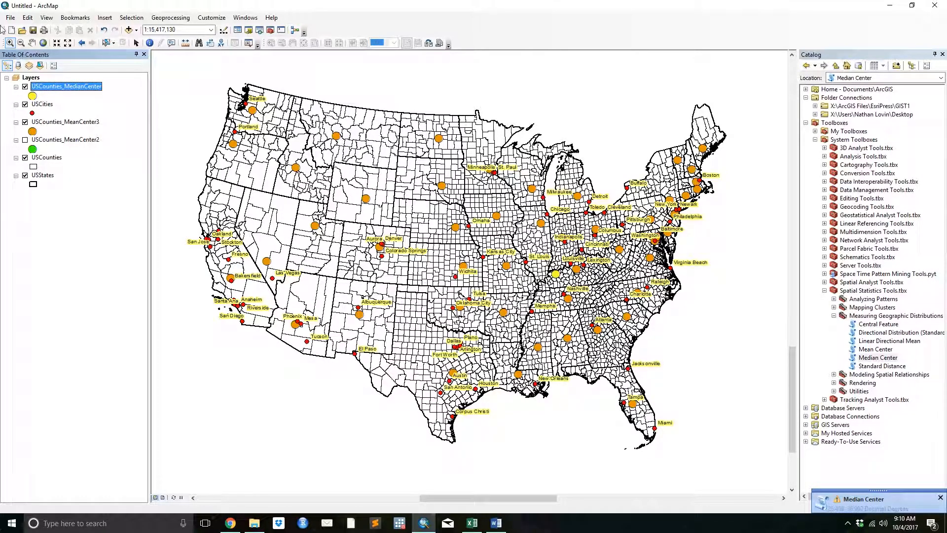
click(25, 123)
click(25, 140)
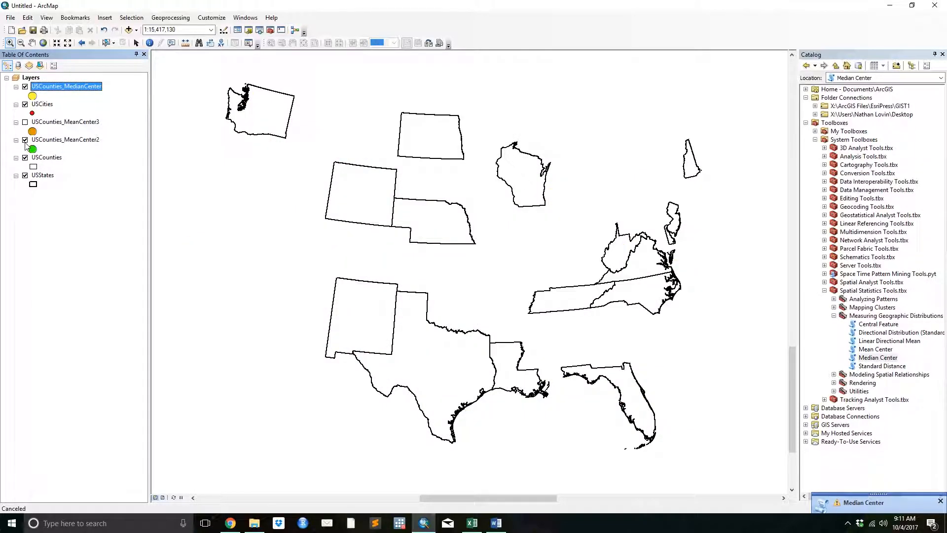